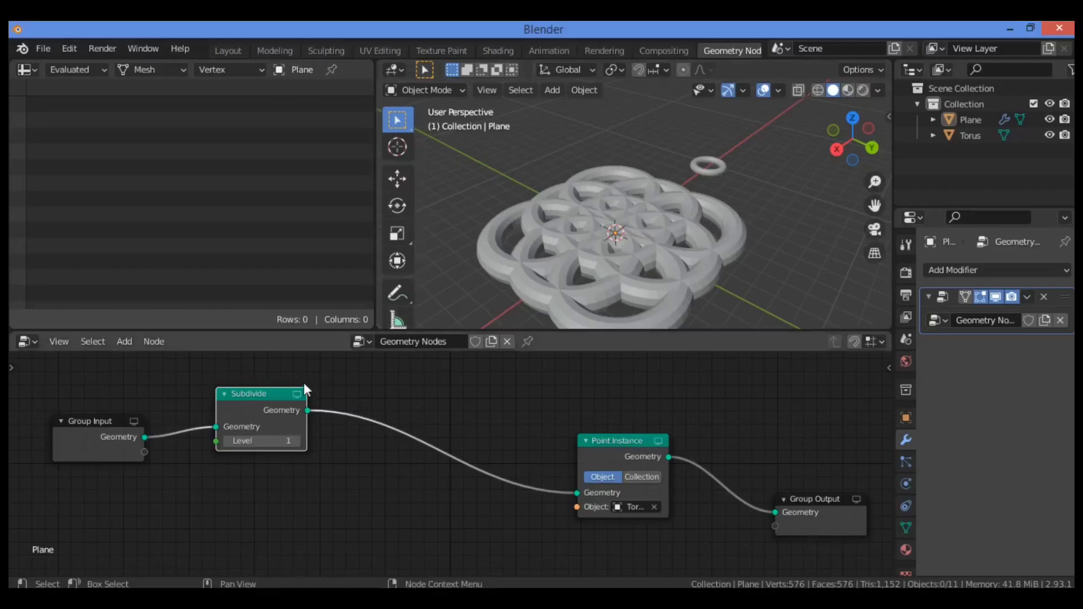
# Insert a Point Scale node between the Subdivide and Point Instance nodes, spacing the nodes out evenly.
pyautogui.moveTo(247, 394); pyautogui.dragTo(255, 403)
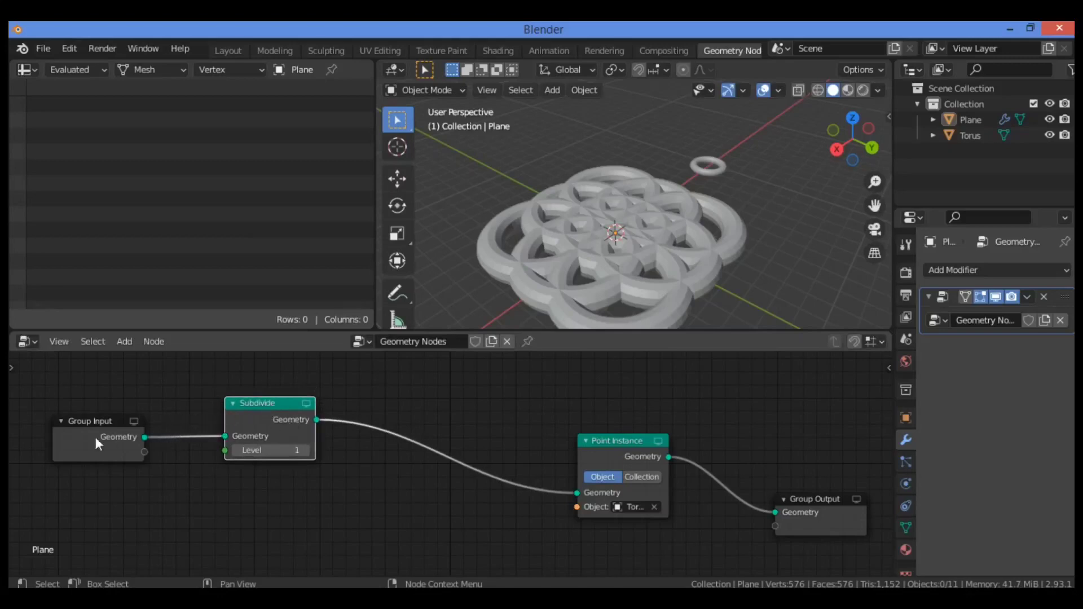
pyautogui.moveTo(101, 422); pyautogui.dragTo(106, 416)
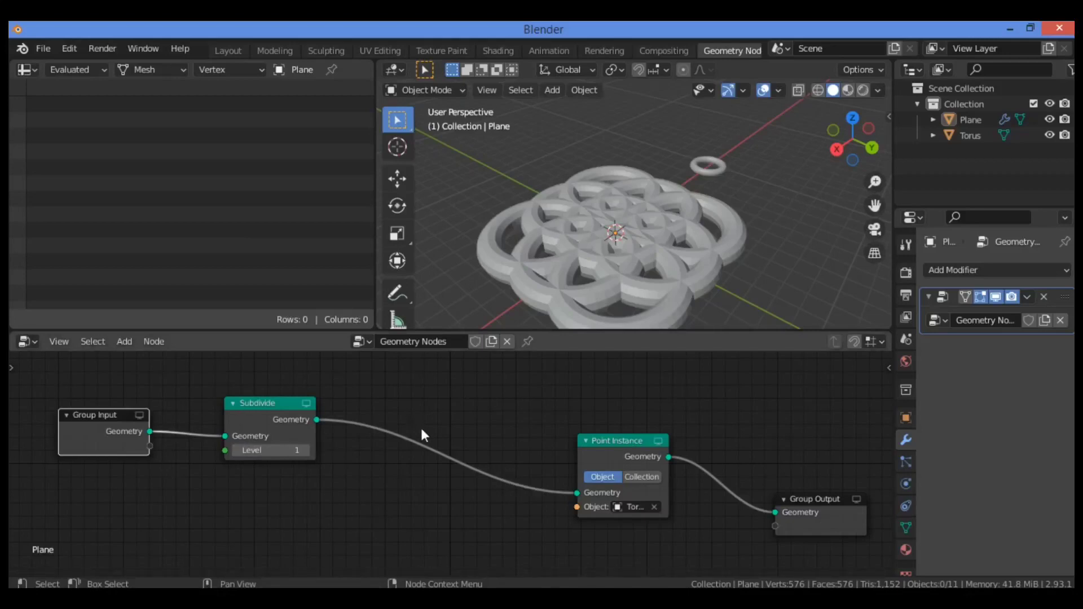
pyautogui.hotkey('shift', 'a')
pyautogui.click(344, 377)
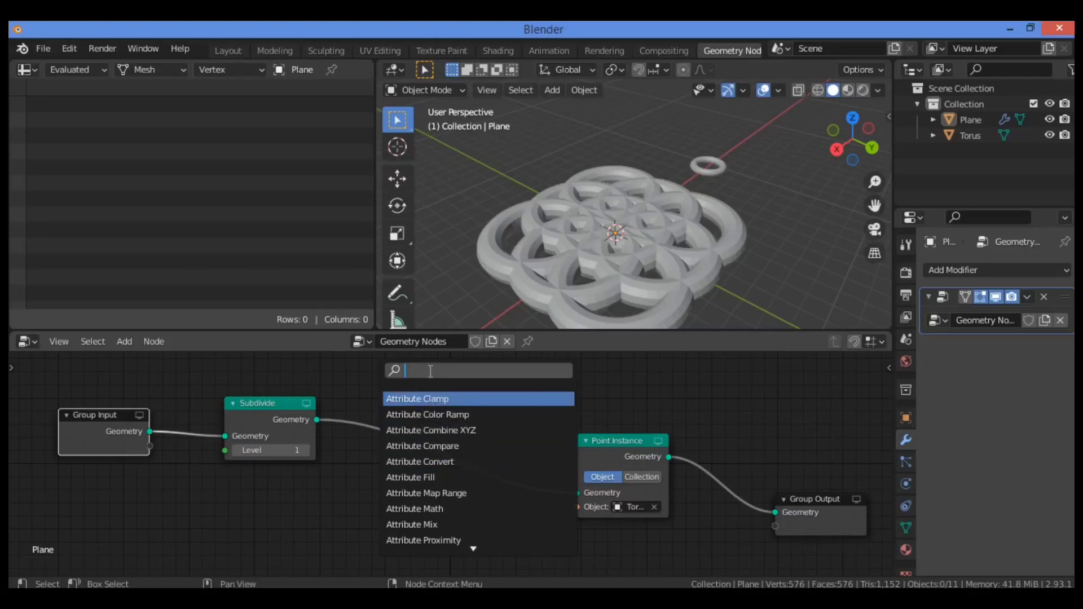
pyautogui.write('point')
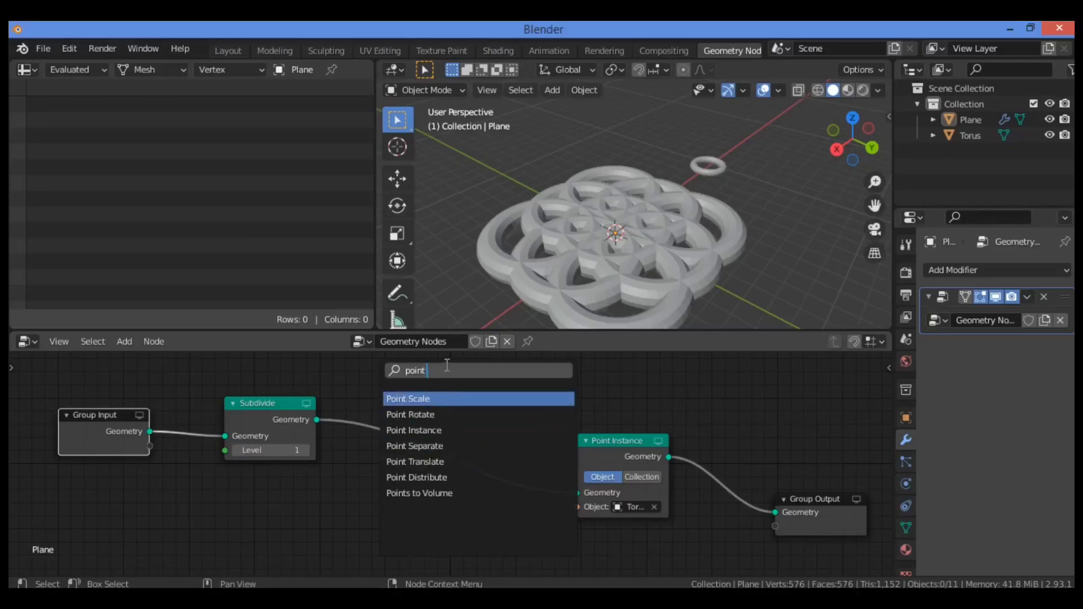
pyautogui.press('Return')
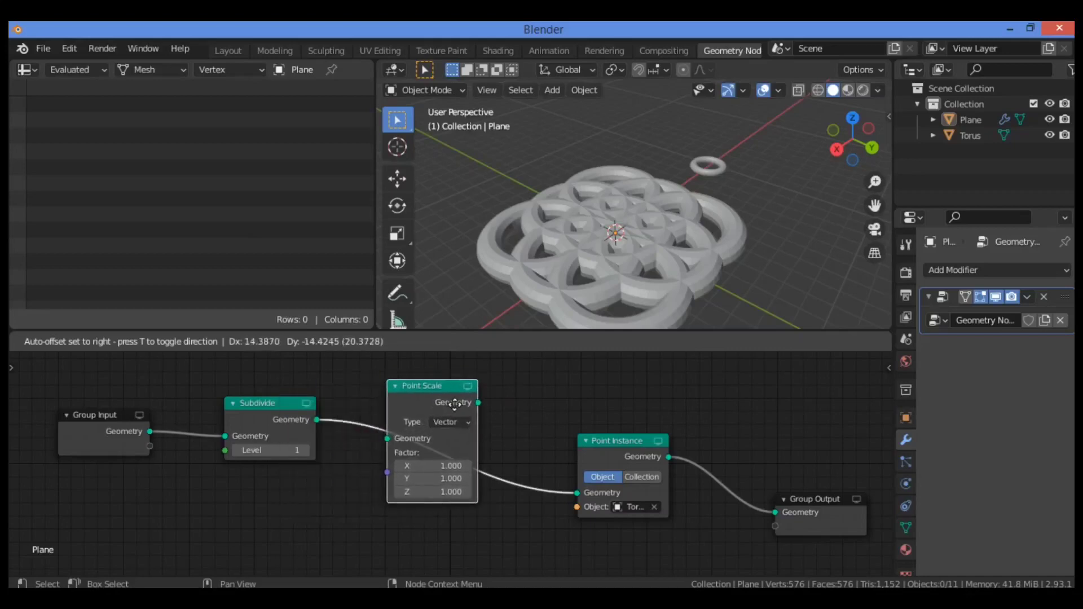
pyautogui.click(432, 402)
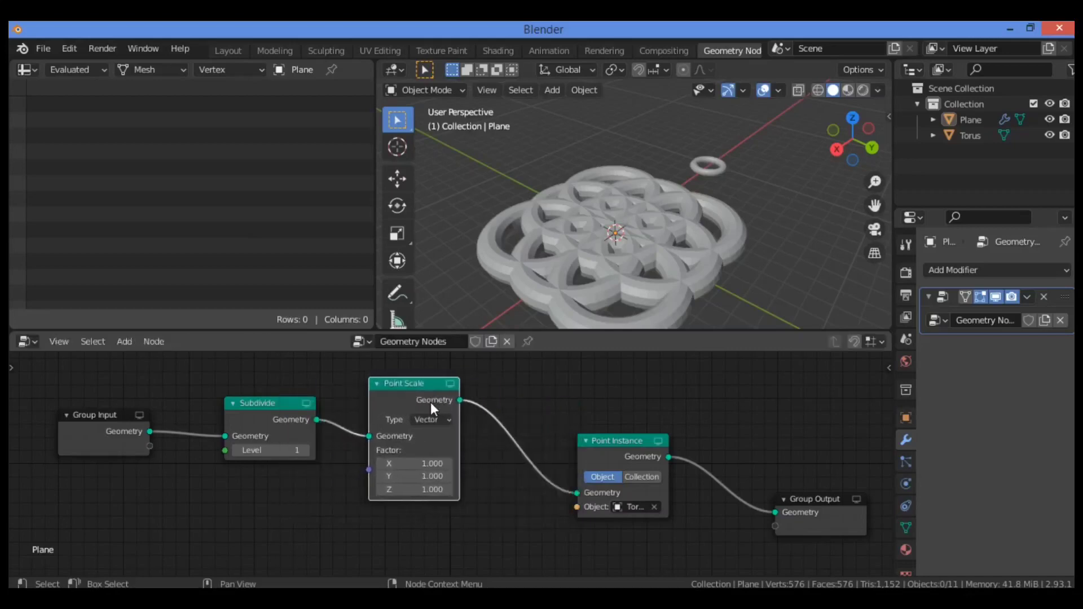
pyautogui.moveTo(412, 385); pyautogui.dragTo(434, 383)
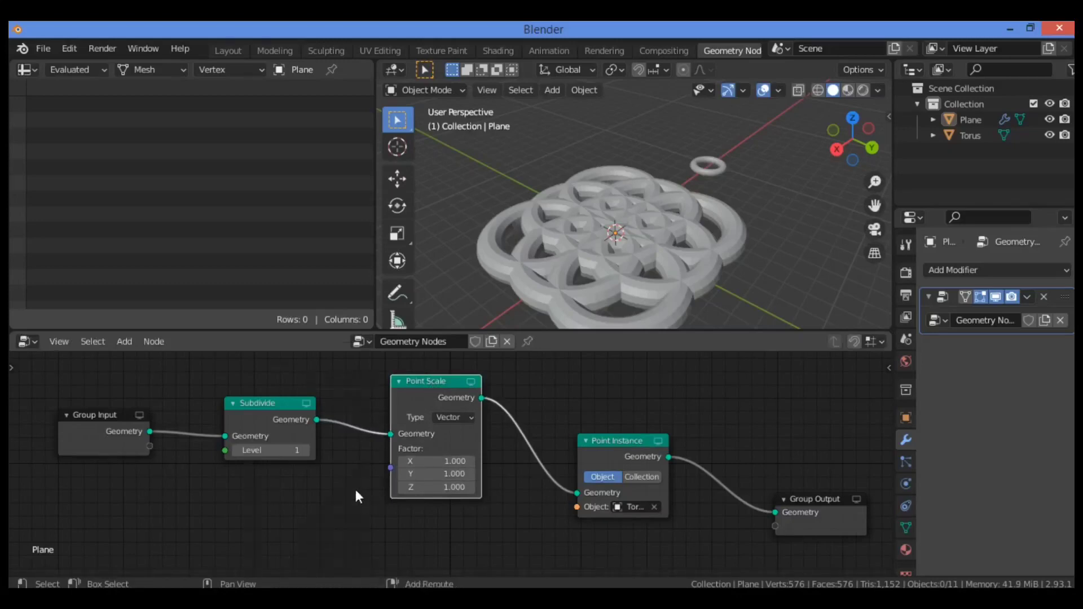
pyautogui.hotkey('shift', 'a')
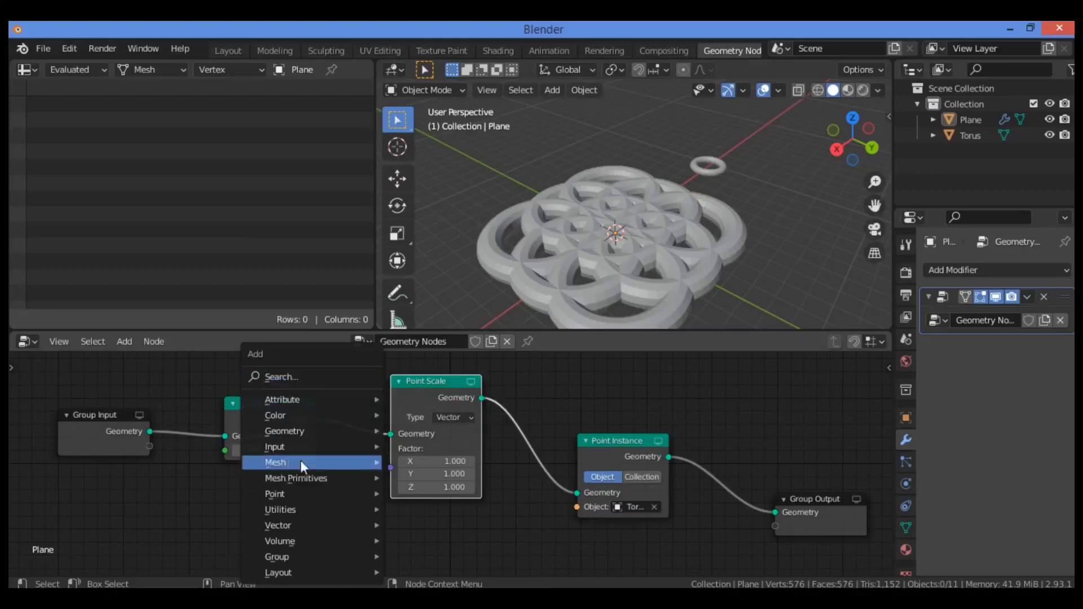
pyautogui.moveTo(310, 407)
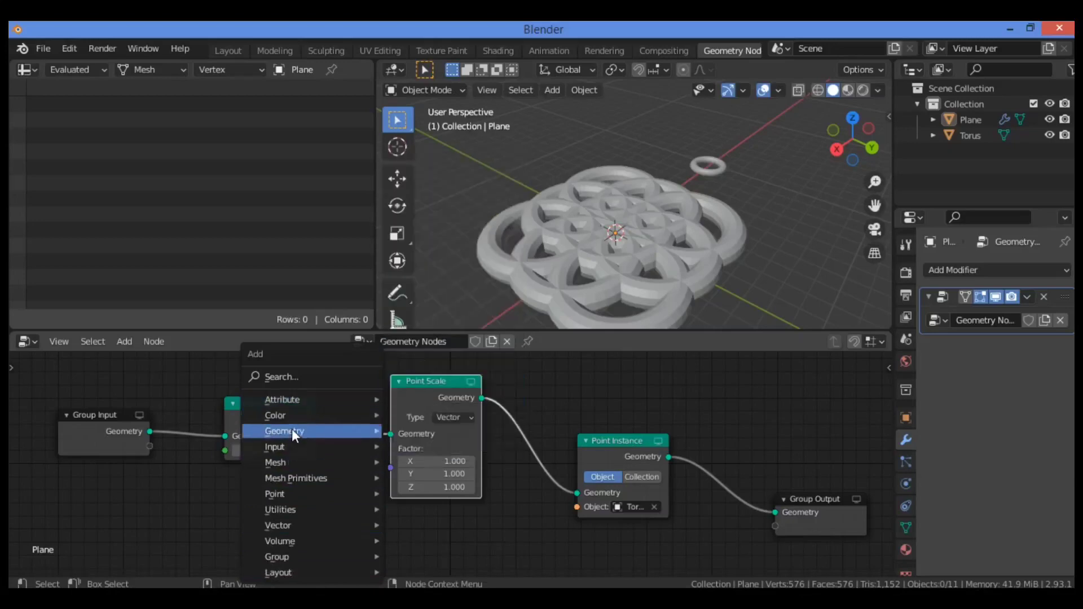
pyautogui.moveTo(280, 446)
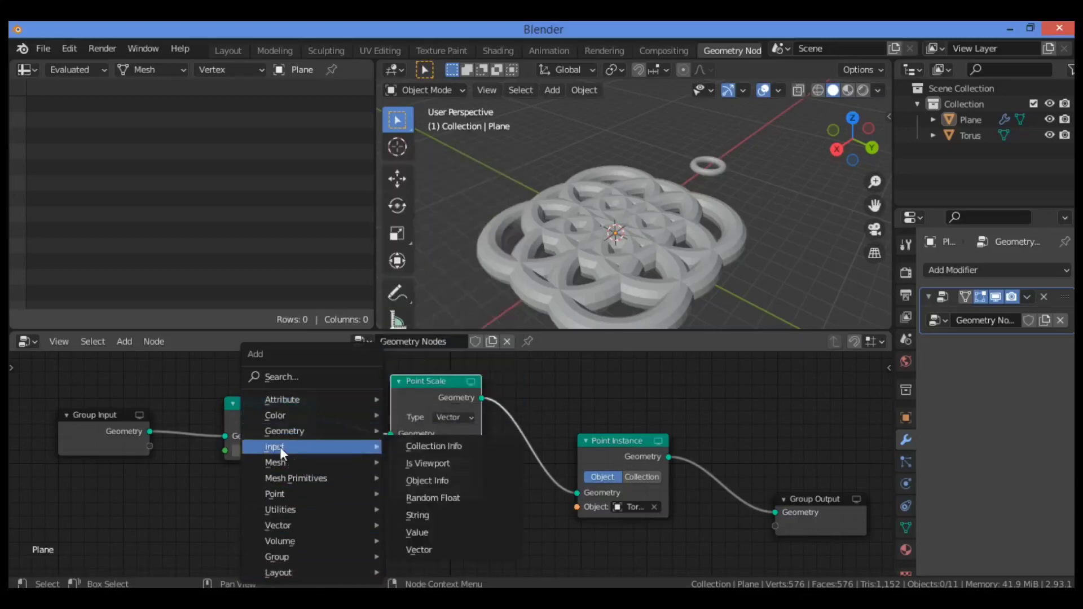
pyautogui.press('Escape')
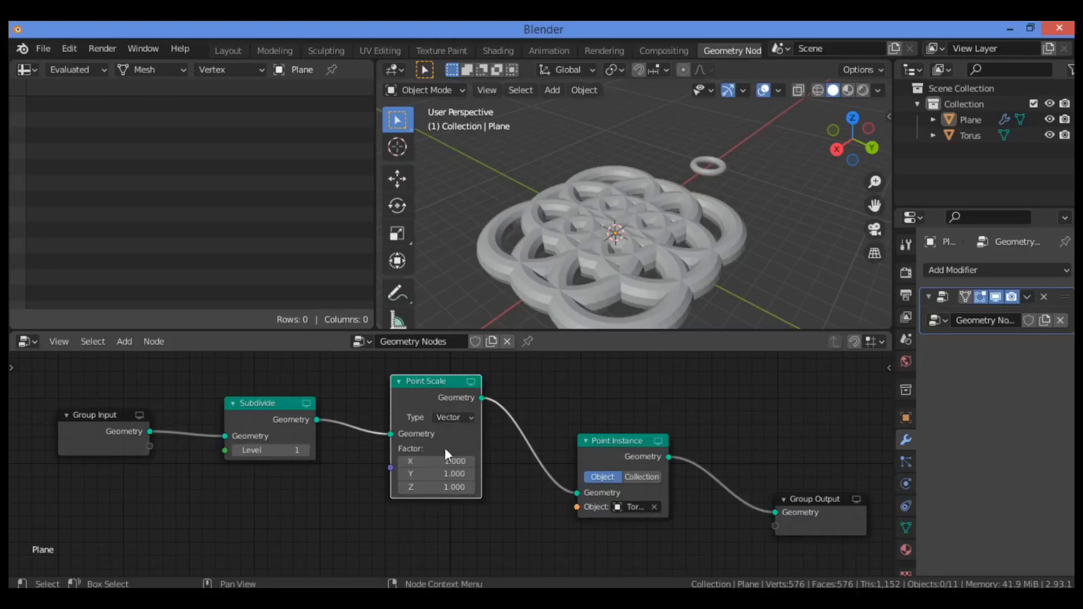
# Try Point Scale vector factors of X 0.7, Y 1.1 and Z 2.9, and undo all three changes.
pyautogui.moveTo(446, 461)
pyautogui.mouseDown()
pyautogui.moveTo(513, 461)
pyautogui.moveTo(428, 461)
pyautogui.mouseUp()
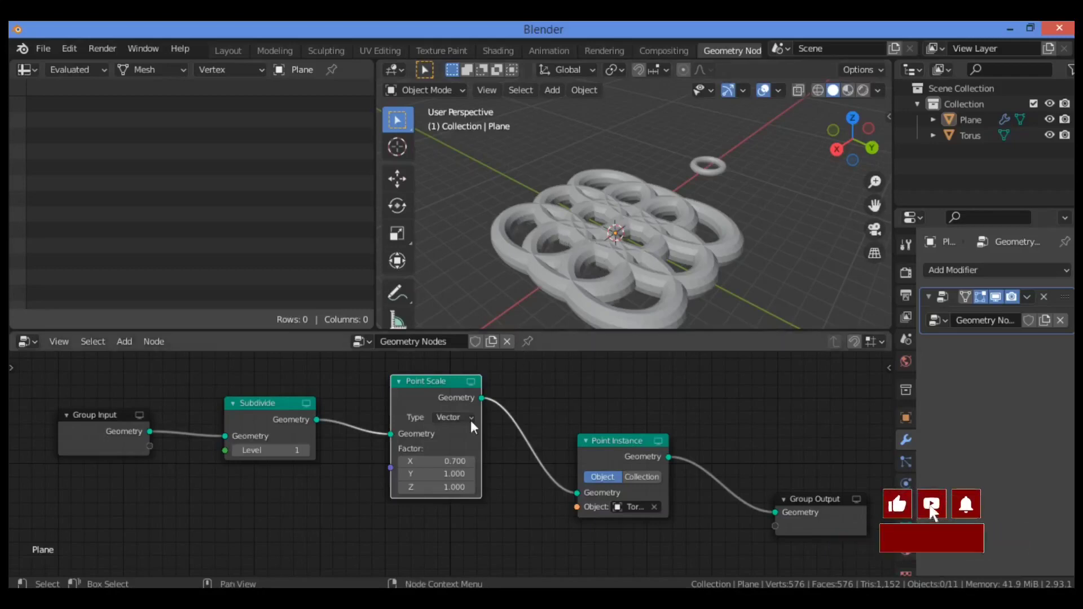
pyautogui.moveTo(434, 474); pyautogui.dragTo(476, 487)
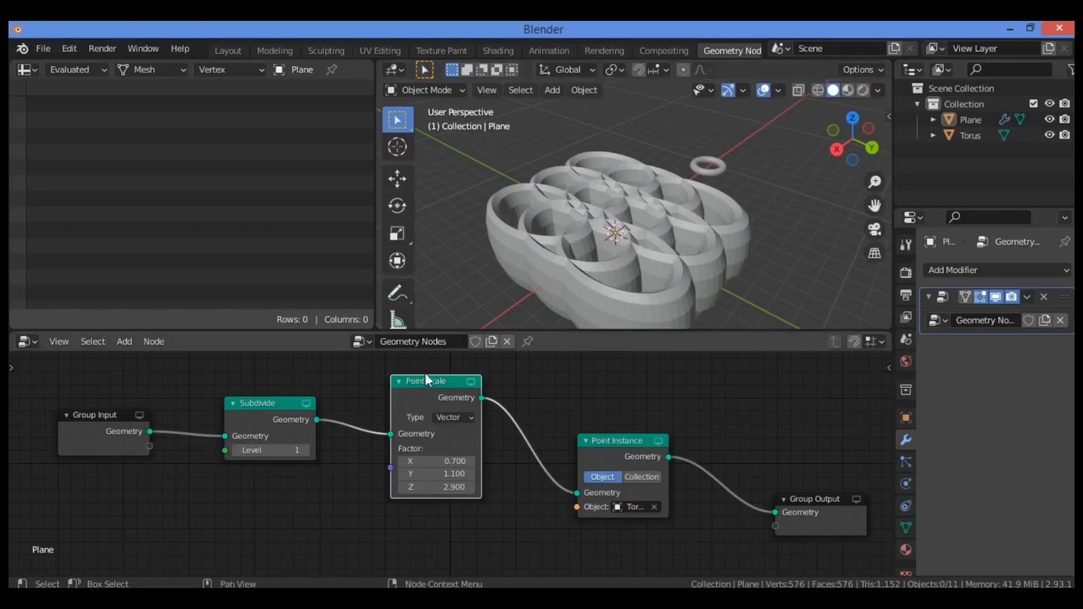
pyautogui.click(456, 417)
pyautogui.hotkey('ctrl', 'z')
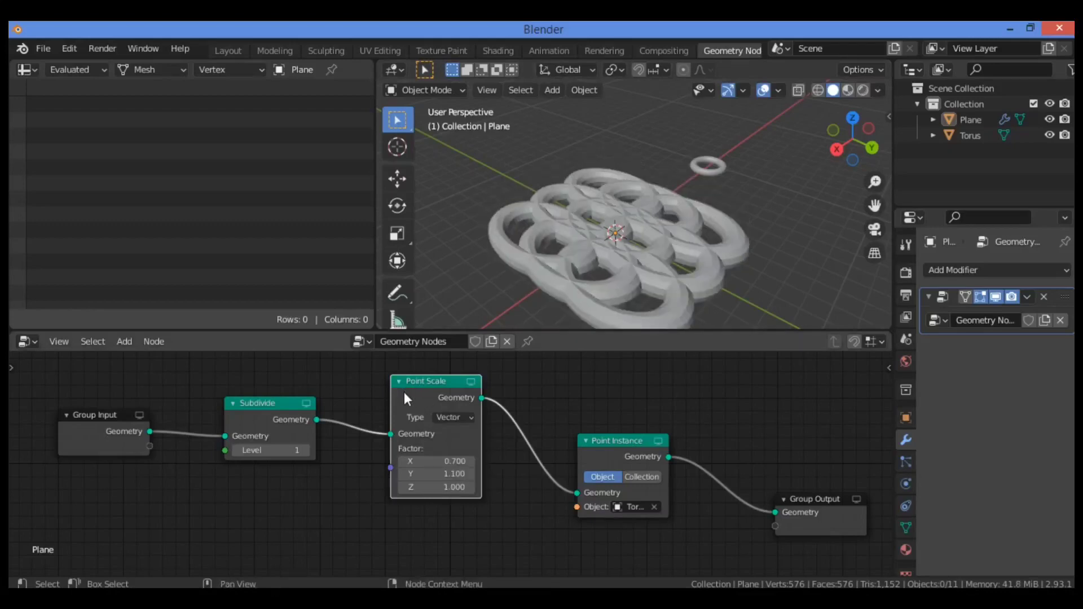
pyautogui.hotkey('ctrl', 'z')
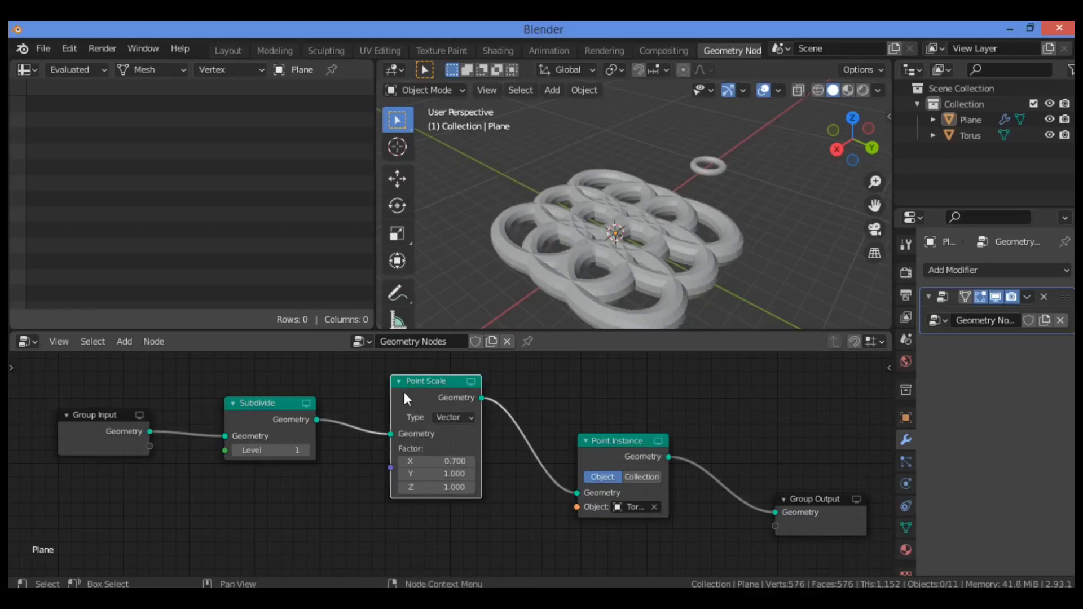
pyautogui.hotkey('ctrl', 'z')
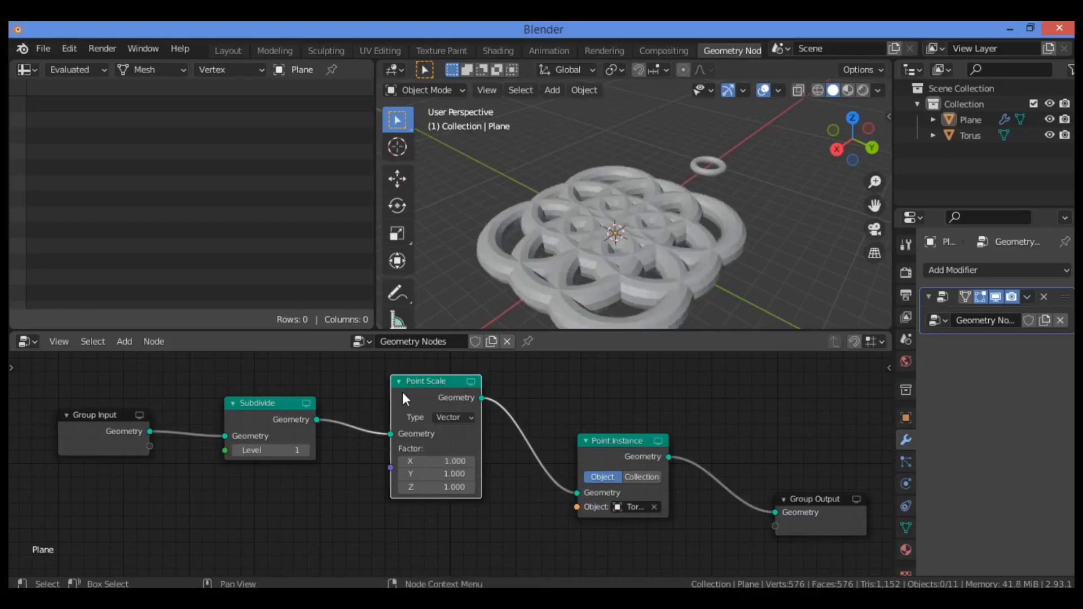
# Switch the Point Scale node's type to Float and set its factor to 0.3.
pyautogui.click(448, 418)
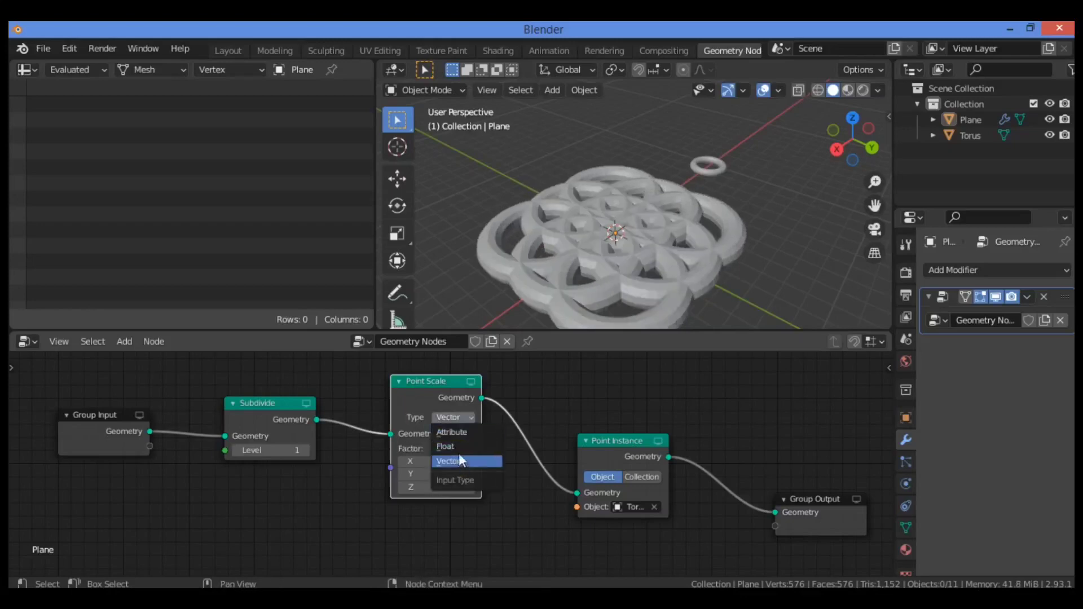
pyautogui.click(458, 447)
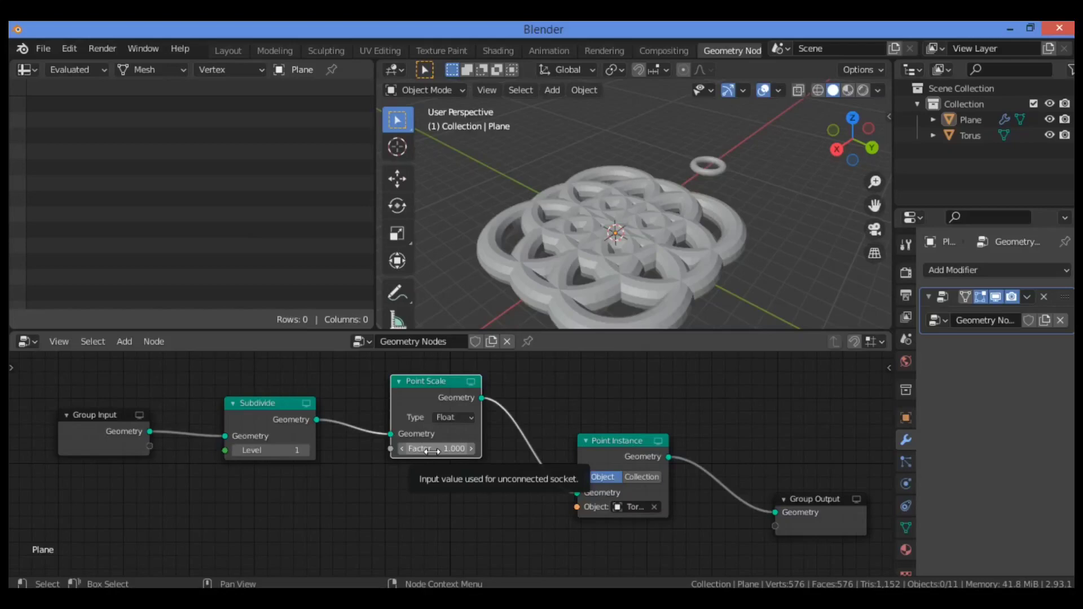
pyautogui.click(455, 417)
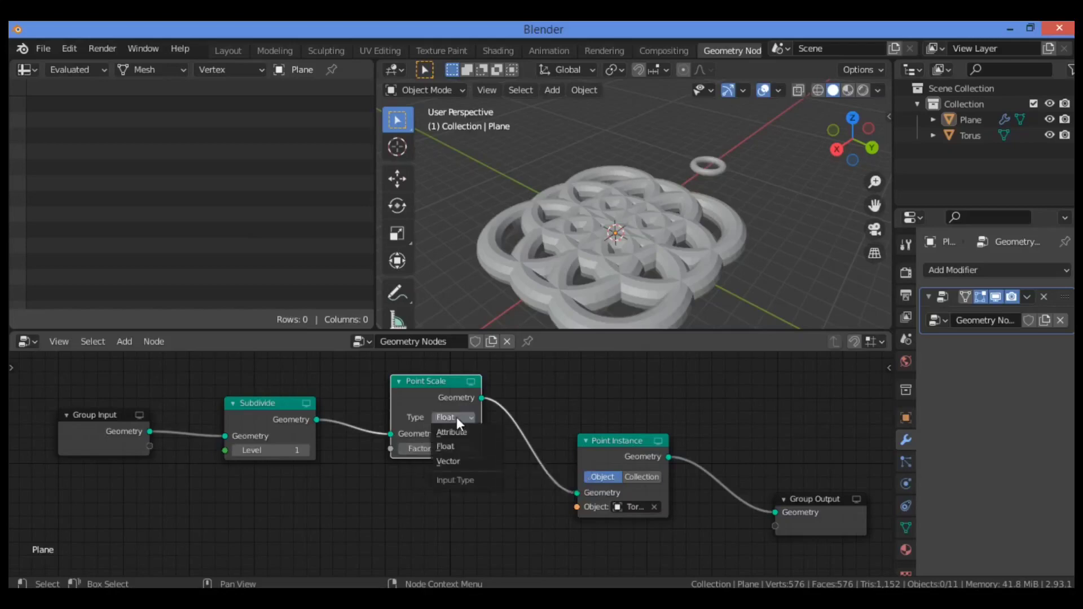
pyautogui.click(456, 417)
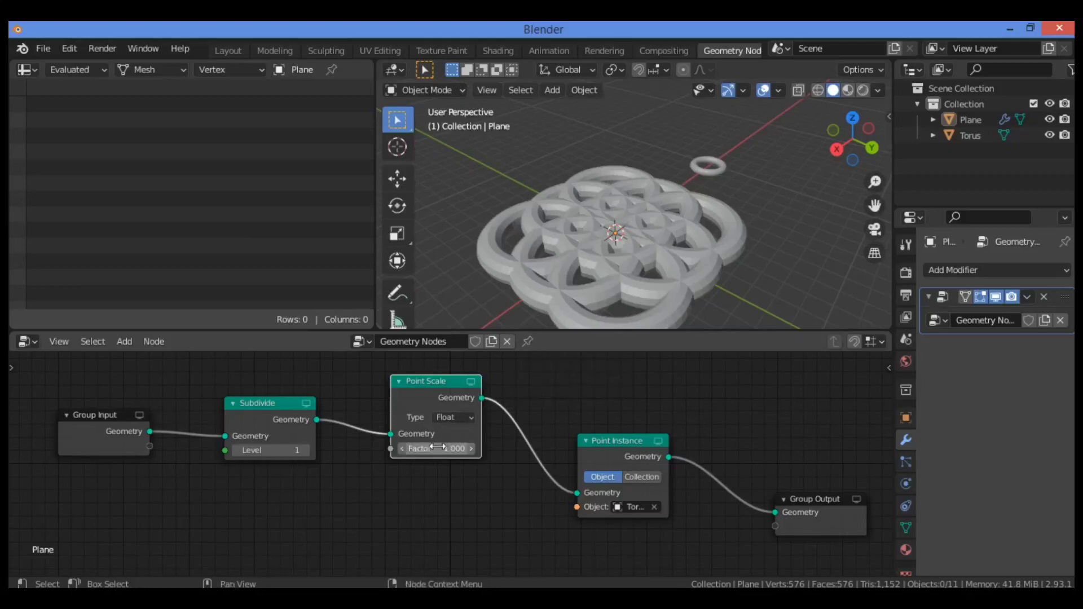
pyautogui.moveTo(437, 447); pyautogui.dragTo(404, 447)
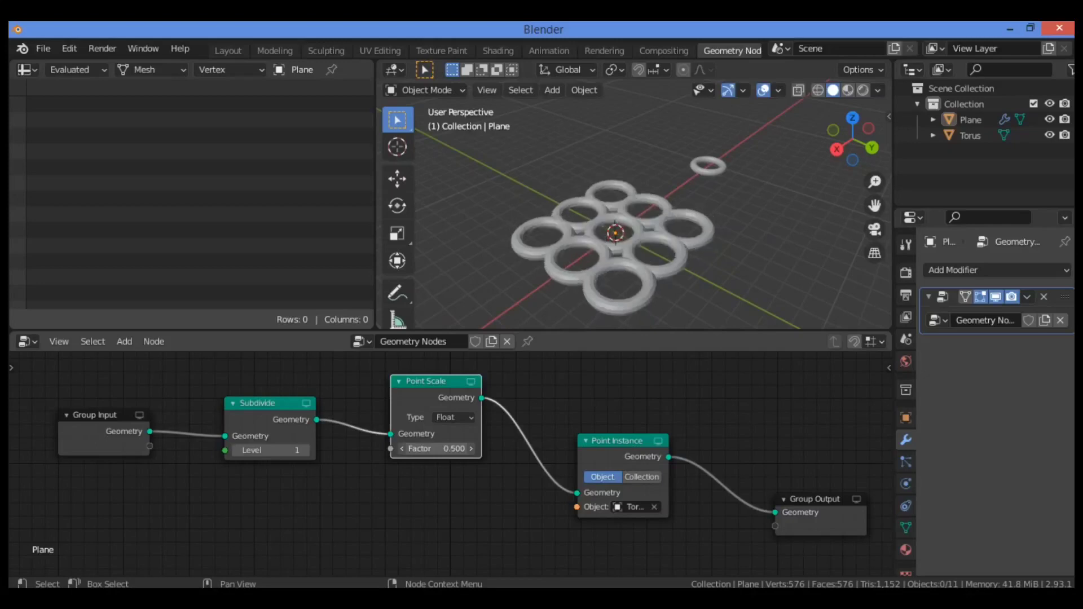
pyautogui.click(436, 448)
pyautogui.write('0.5')
pyautogui.press('Return')
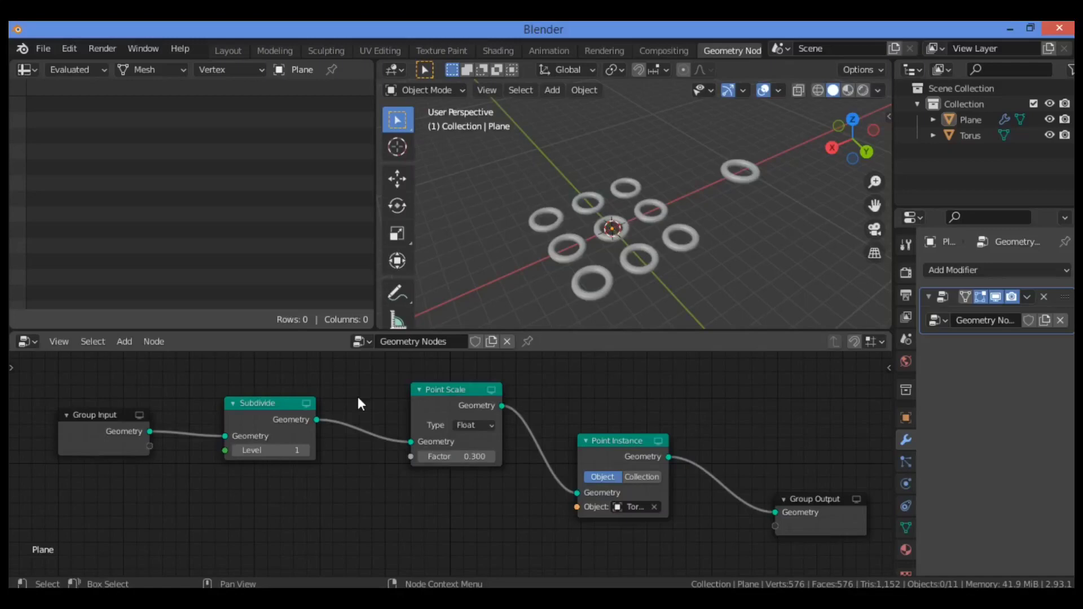
# Add an Attribute Fill node below the Group Input and Subdivide nodes.
pyautogui.hotkey('shift', 'a')
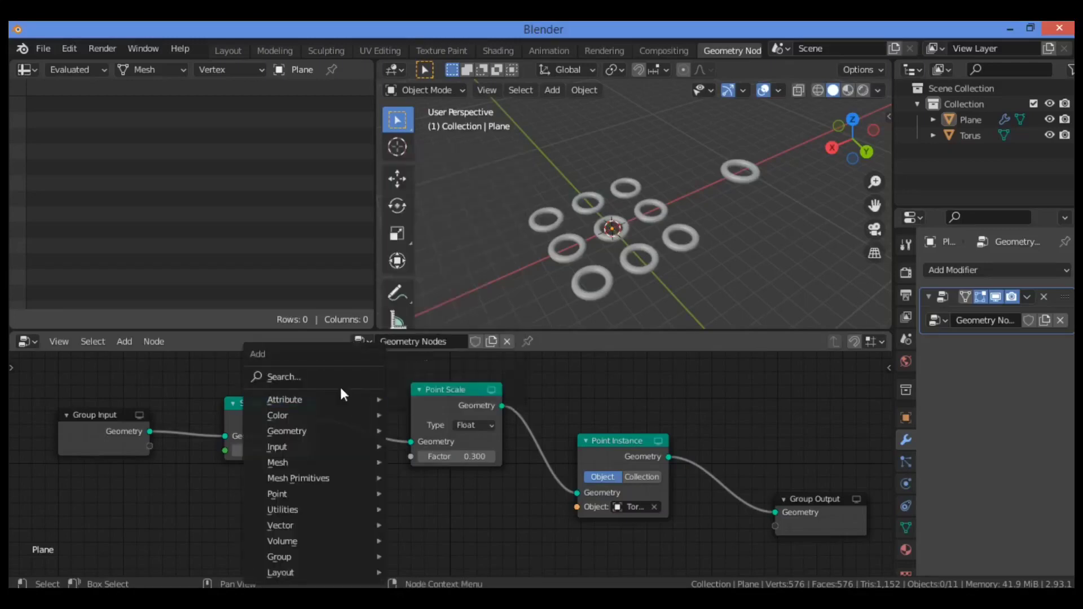
pyautogui.moveTo(331, 395)
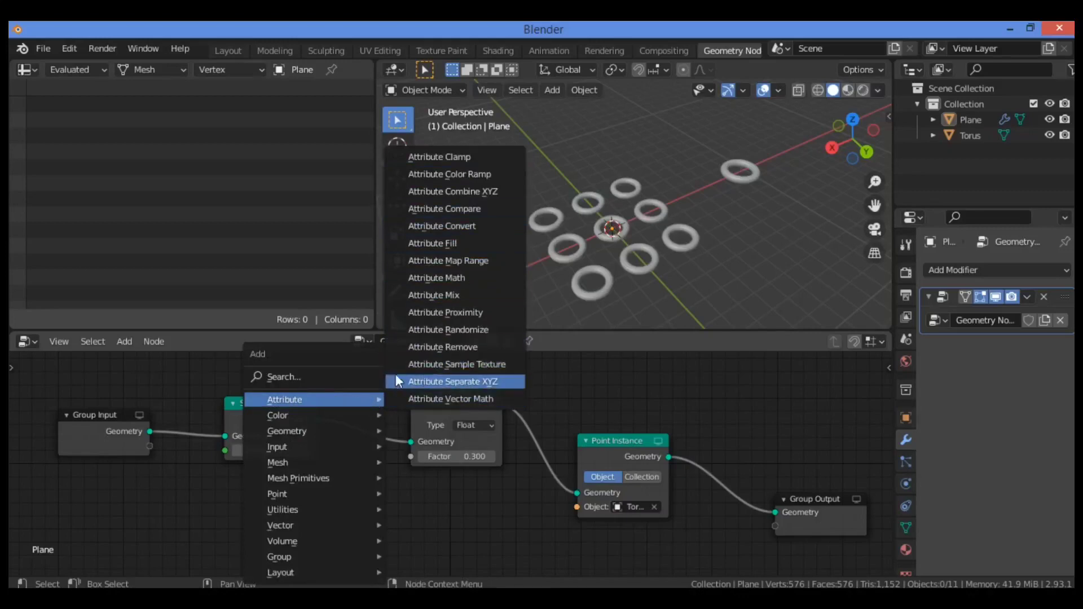
pyautogui.click(427, 226)
pyautogui.click(364, 544)
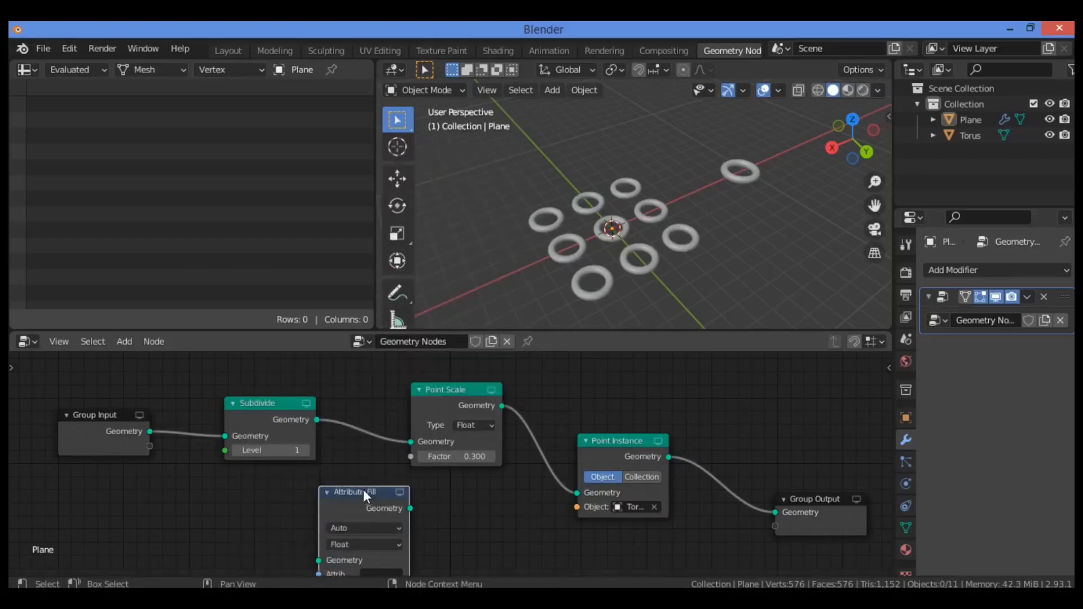
pyautogui.moveTo(362, 490); pyautogui.dragTo(198, 472)
# Move Subdivide closer to Point Scale, raise Group Input, and place the Attribute Fill node directly beneath Group Input.
pyautogui.moveTo(263, 415); pyautogui.dragTo(326, 387)
pyautogui.moveTo(124, 415); pyautogui.dragTo(130, 370)
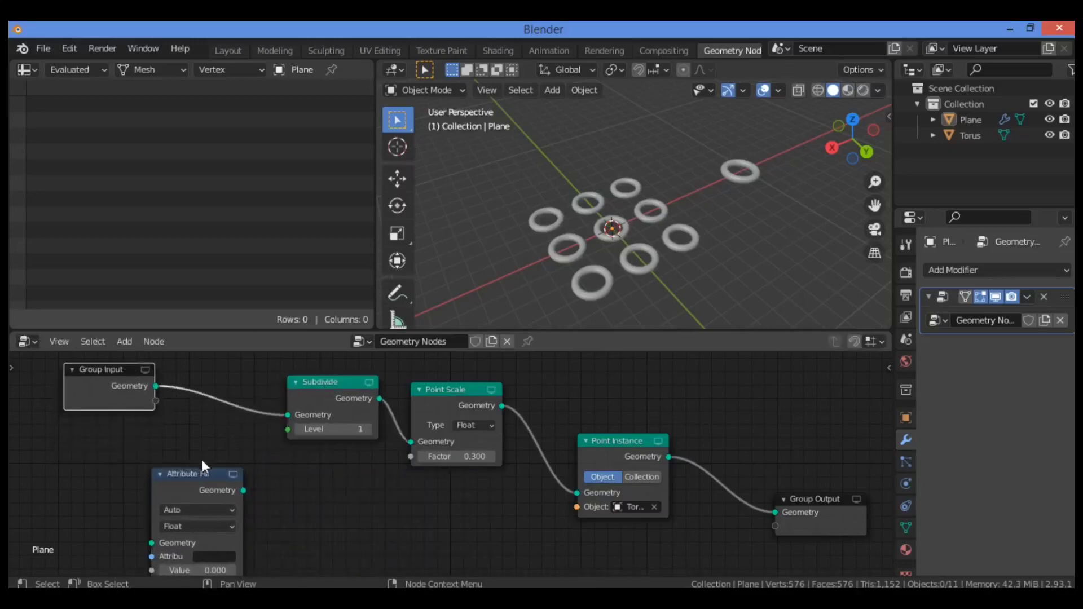
pyautogui.moveTo(201, 472); pyautogui.dragTo(188, 439)
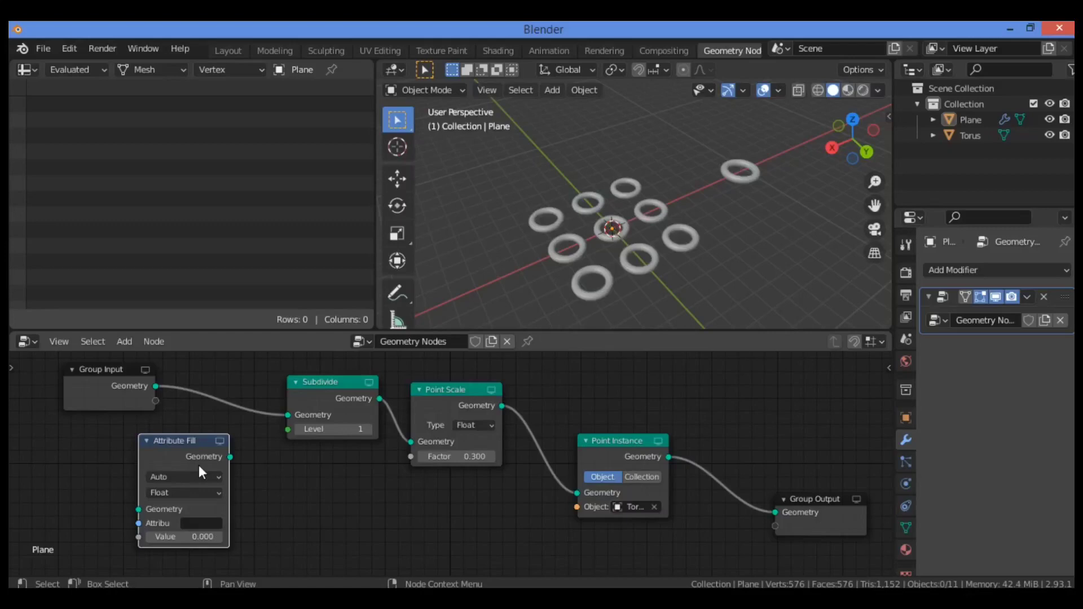
pyautogui.moveTo(188, 442); pyautogui.dragTo(195, 435)
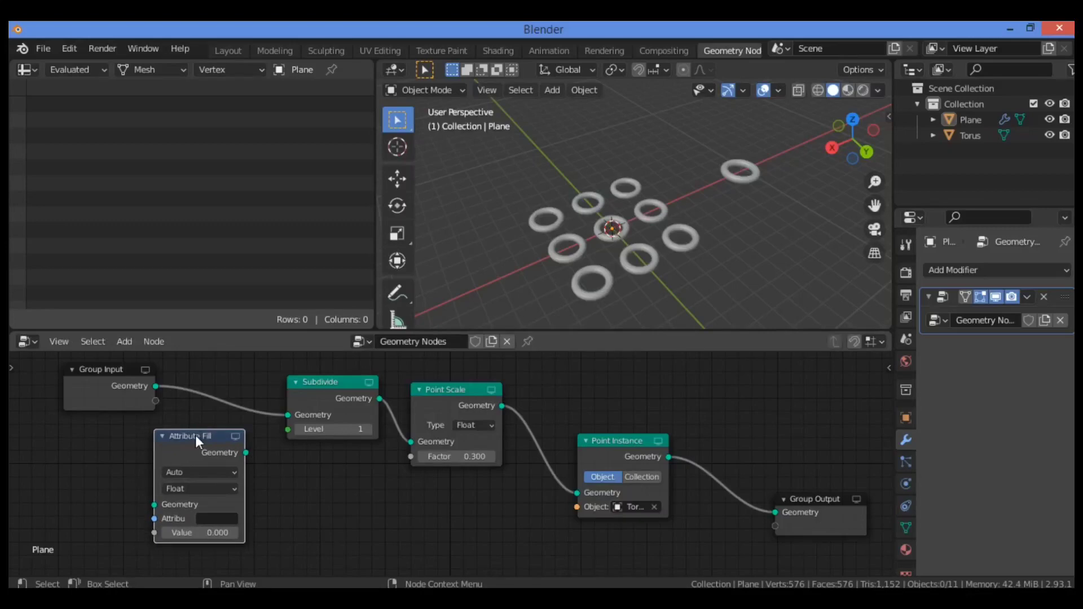
pyautogui.moveTo(195, 434); pyautogui.dragTo(187, 436)
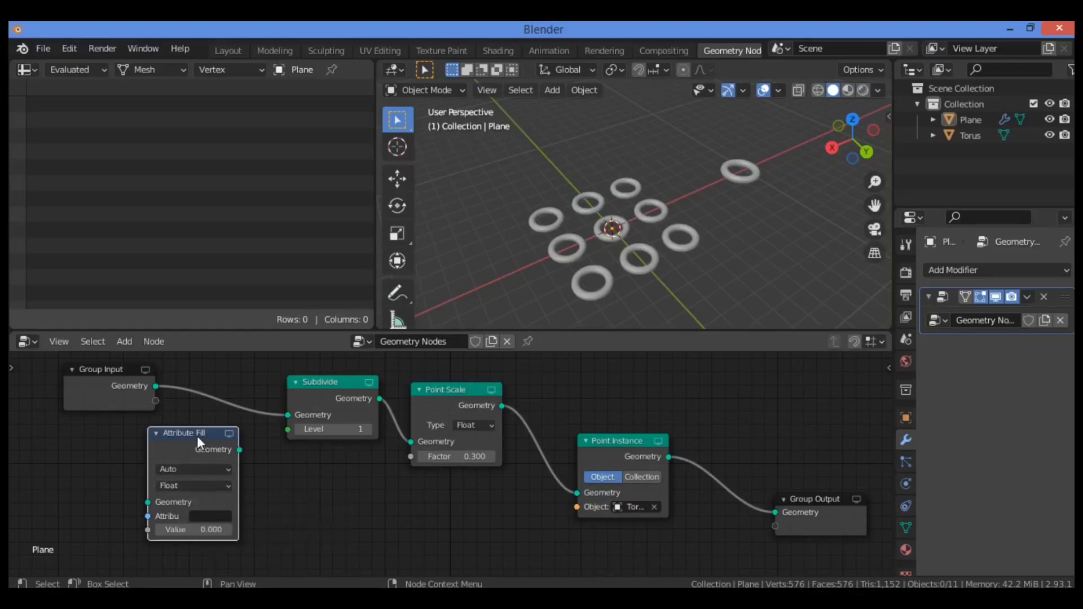
pyautogui.moveTo(198, 435); pyautogui.dragTo(190, 443)
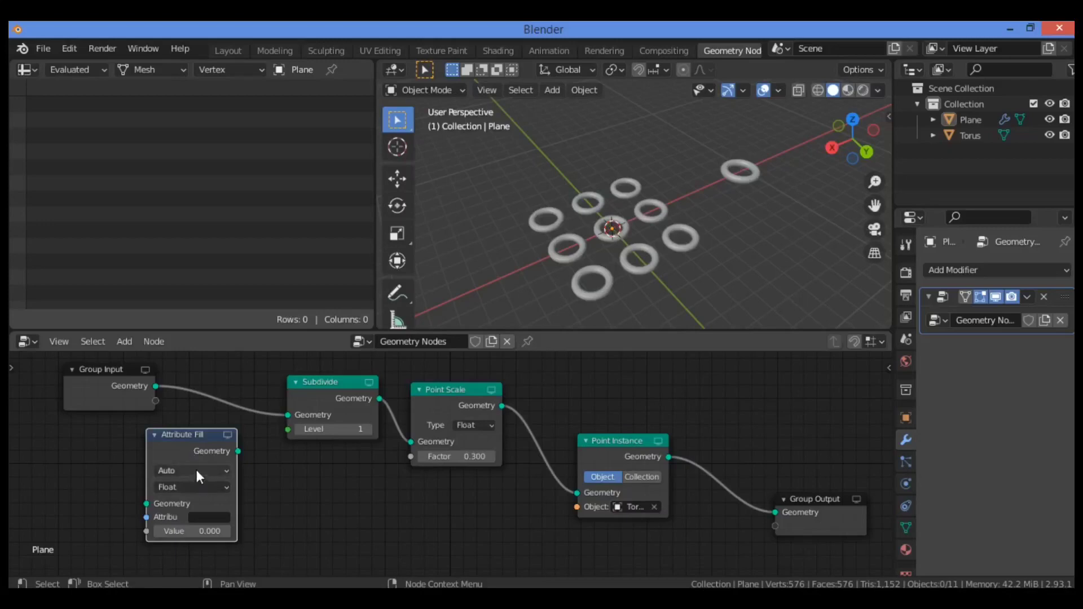
pyautogui.click(192, 486)
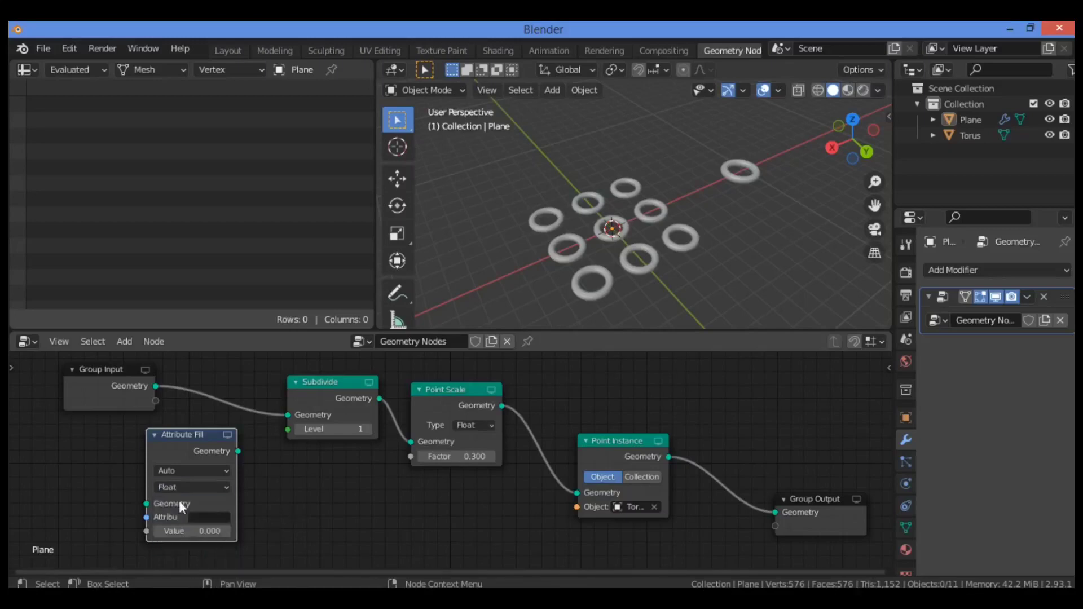
pyautogui.click(191, 487)
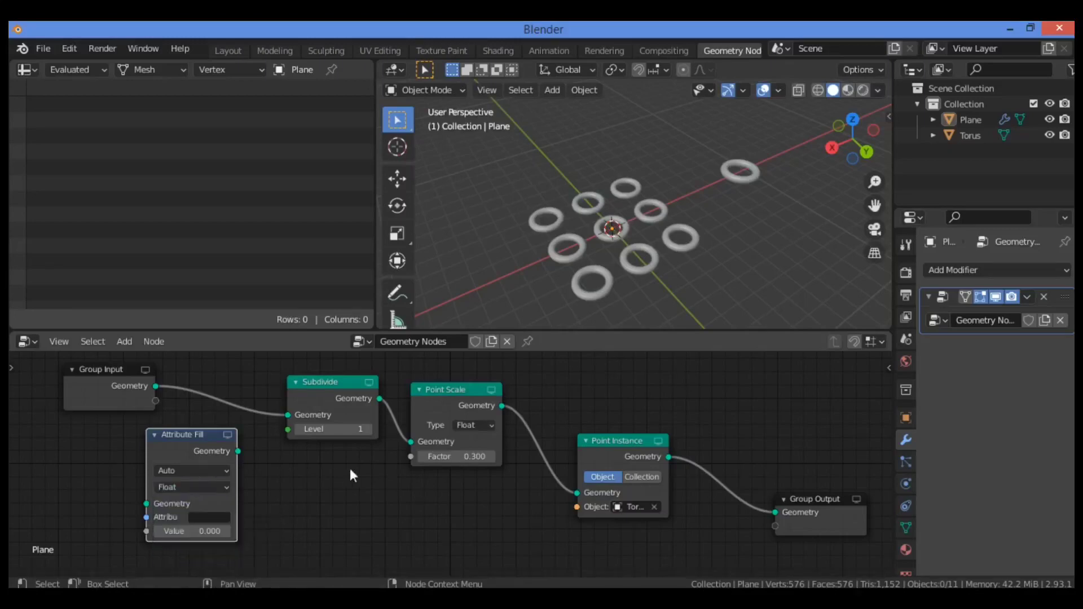
pyautogui.moveTo(198, 435)
pyautogui.mouseDown()
pyautogui.moveTo(185, 442)
pyautogui.moveTo(209, 445)
pyautogui.mouseUp()
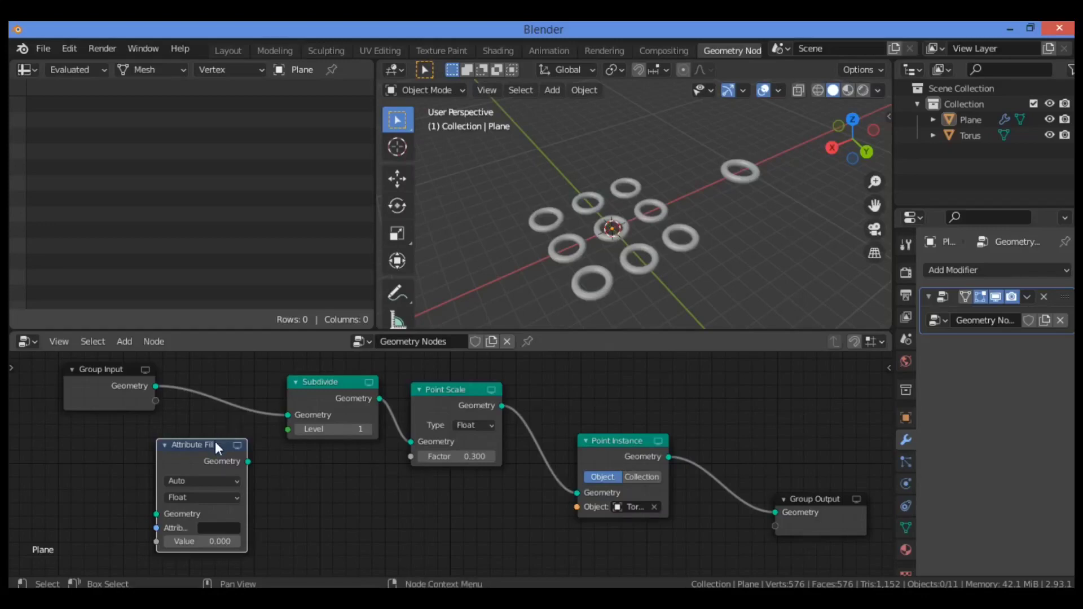
pyautogui.moveTo(214, 442); pyautogui.dragTo(215, 438)
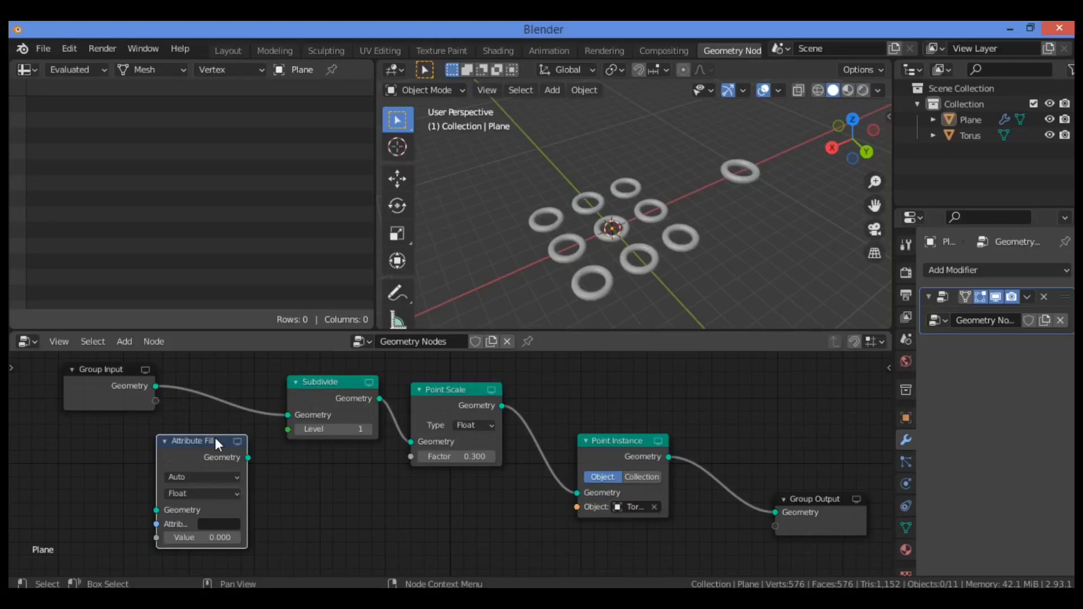
pyautogui.moveTo(205, 442); pyautogui.dragTo(200, 440)
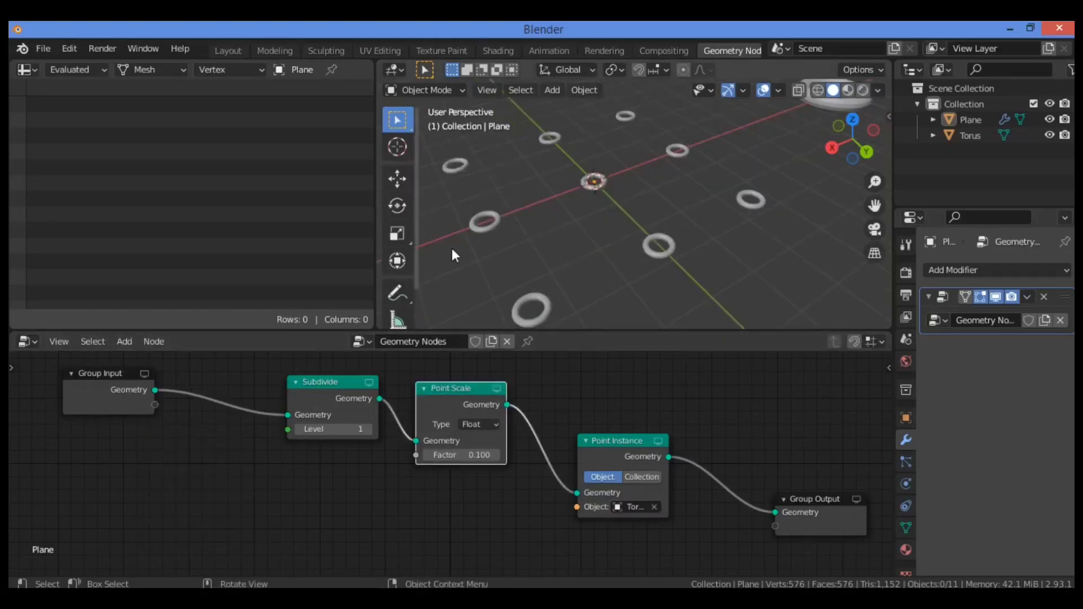
# Shift the Subdivide node toward Group Input, try a subdivision level of 4, and settle on level 2.
pyautogui.moveTo(339, 383); pyautogui.dragTo(315, 384)
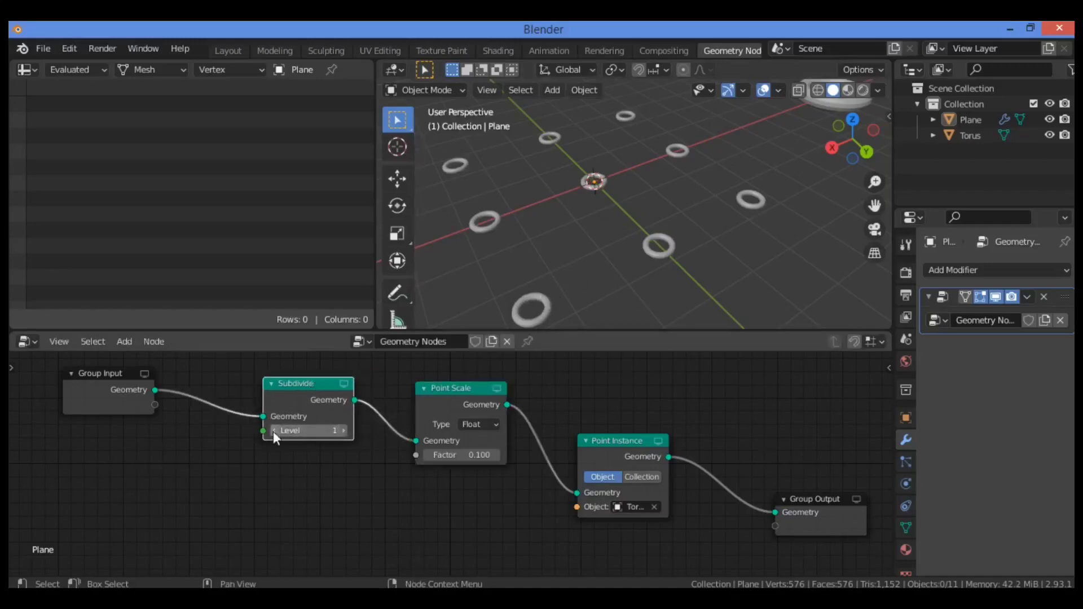
pyautogui.click(341, 431)
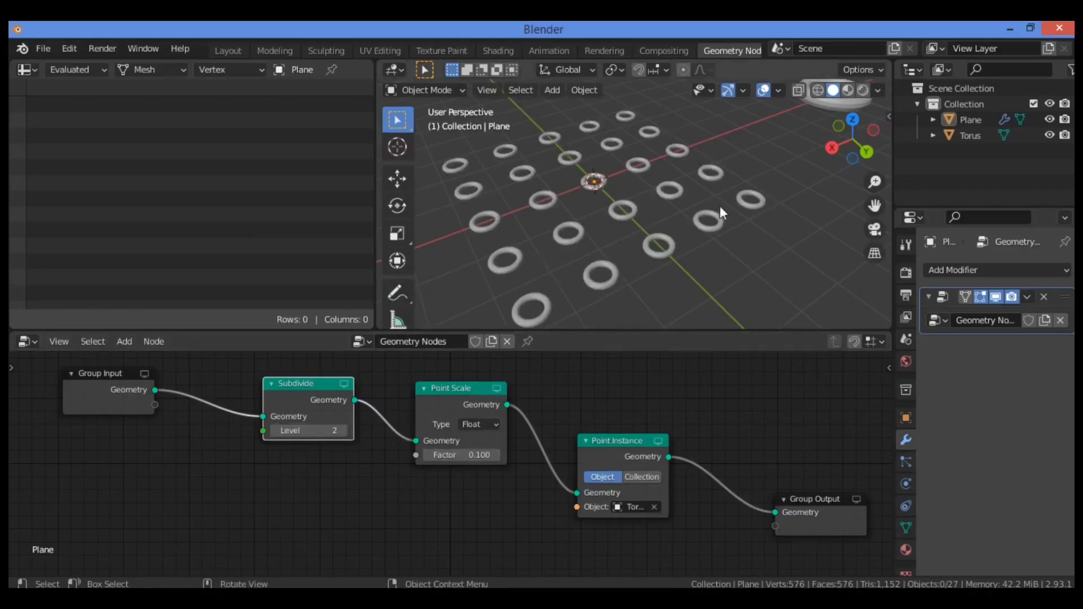
pyautogui.moveTo(852, 138); pyautogui.dragTo(888, 144)
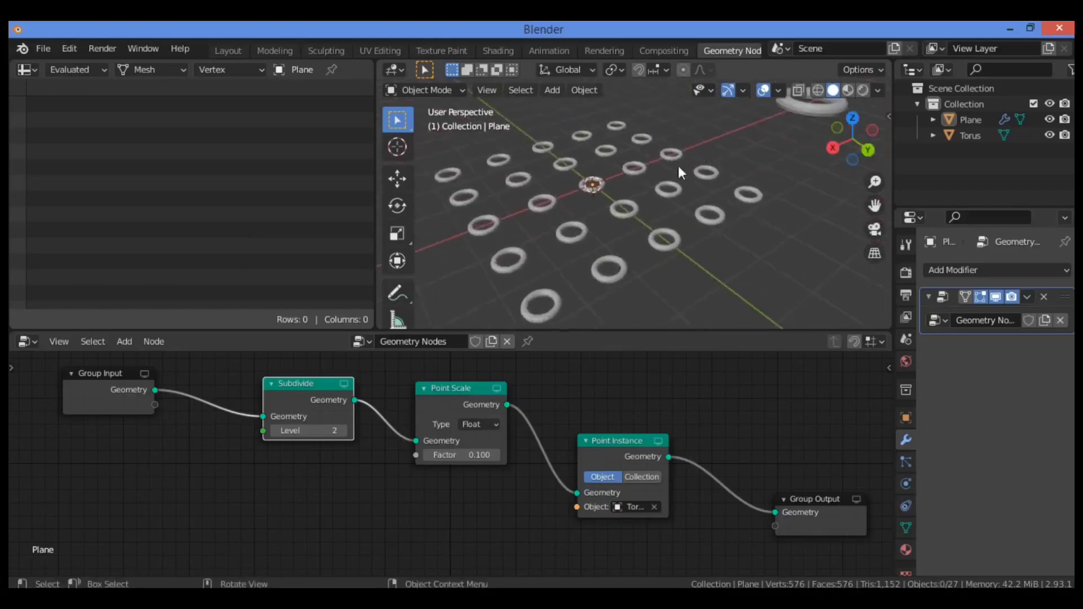
pyautogui.click(344, 430)
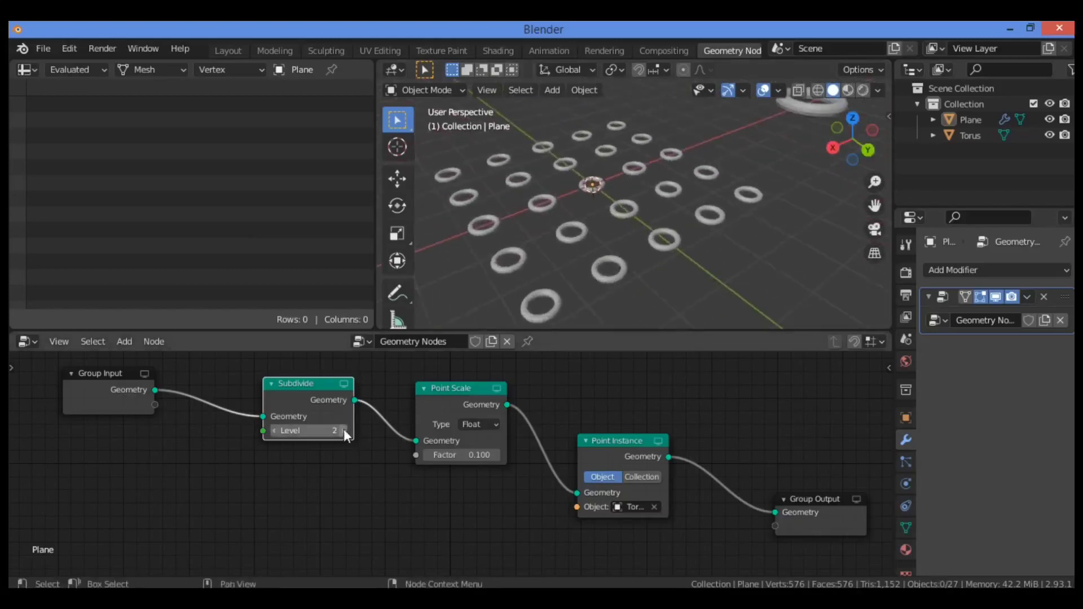
pyautogui.click(343, 430)
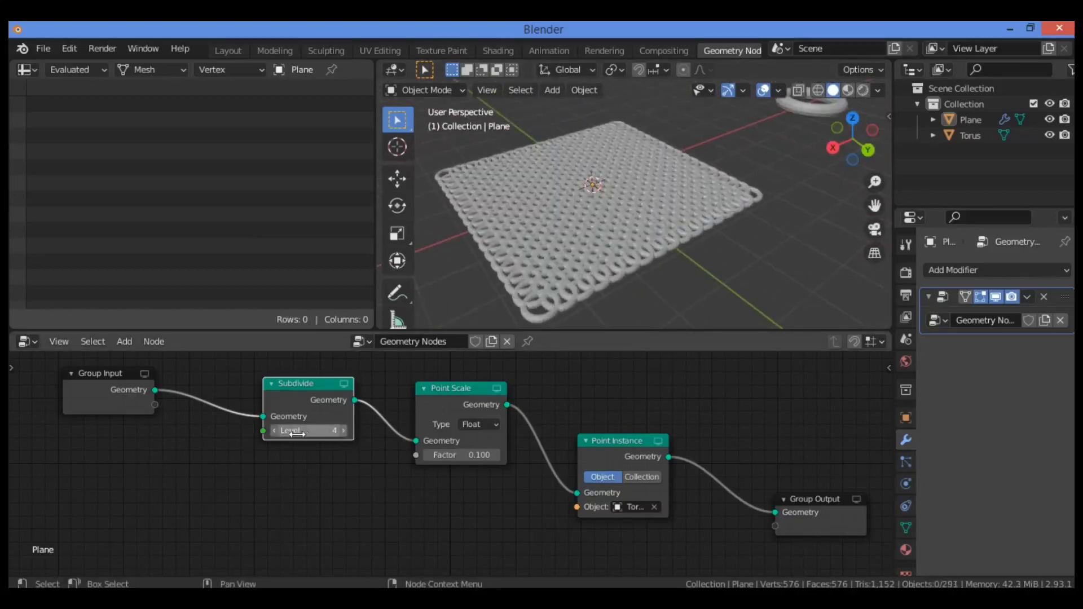
pyautogui.click(274, 430)
pyautogui.click(274, 430)
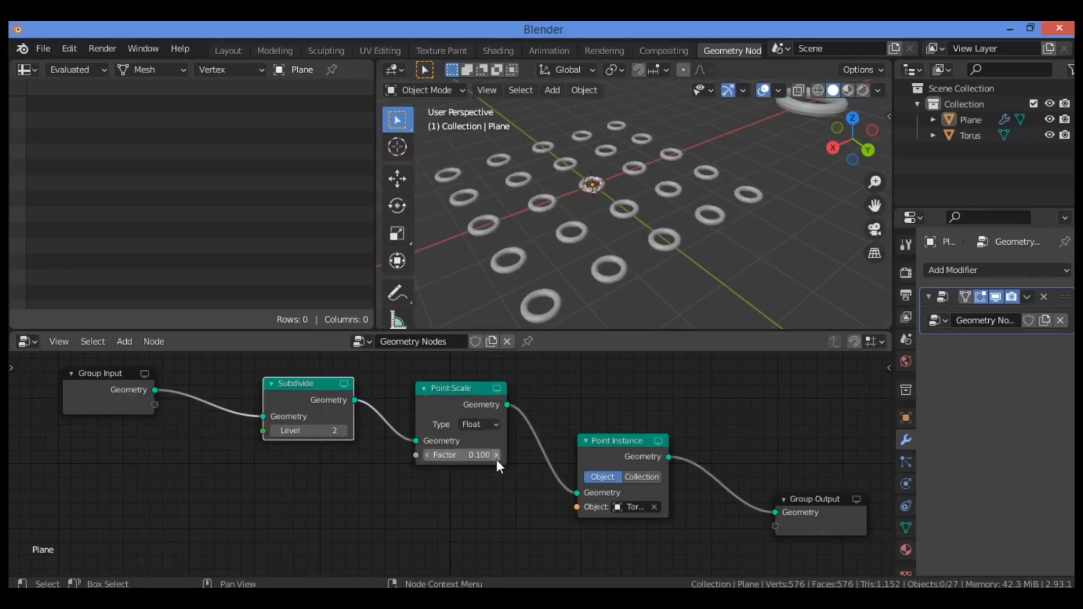
# Try Point Scale factors of 0 and 0.3, keeping the Float type, and settle on a factor of 0.2.
pyautogui.click(483, 427)
pyautogui.click(483, 426)
pyautogui.click(496, 455)
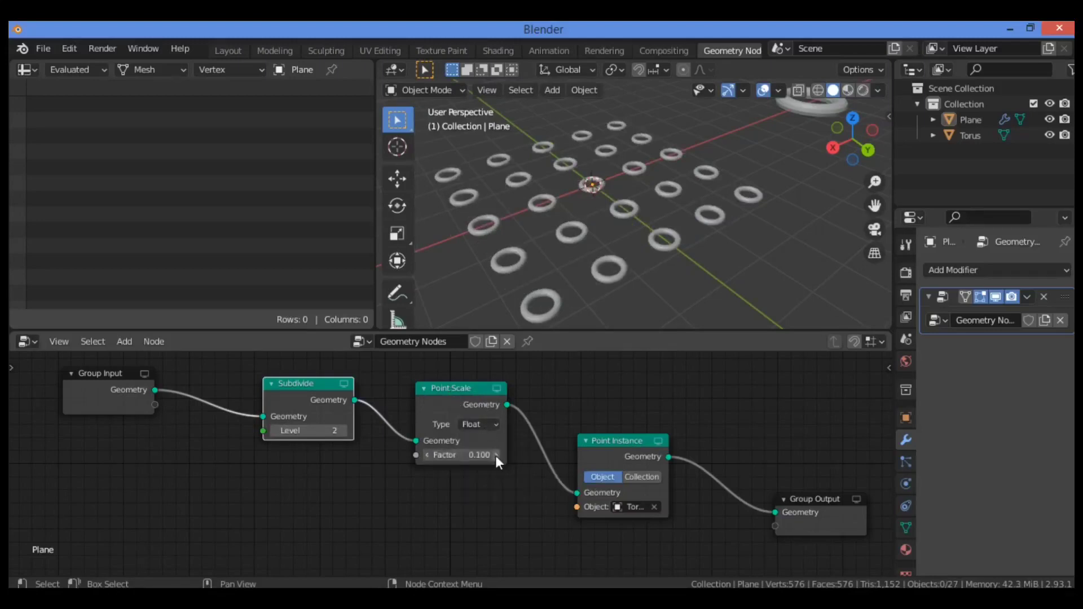
pyautogui.click(426, 455)
pyautogui.click(425, 456)
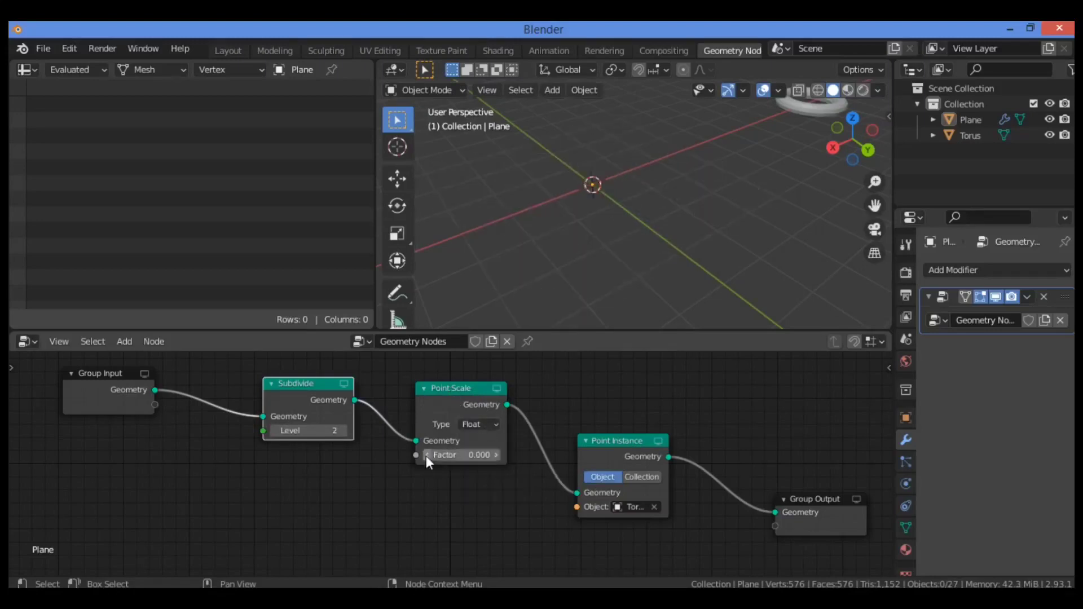
pyautogui.click(497, 456)
pyautogui.click(494, 456)
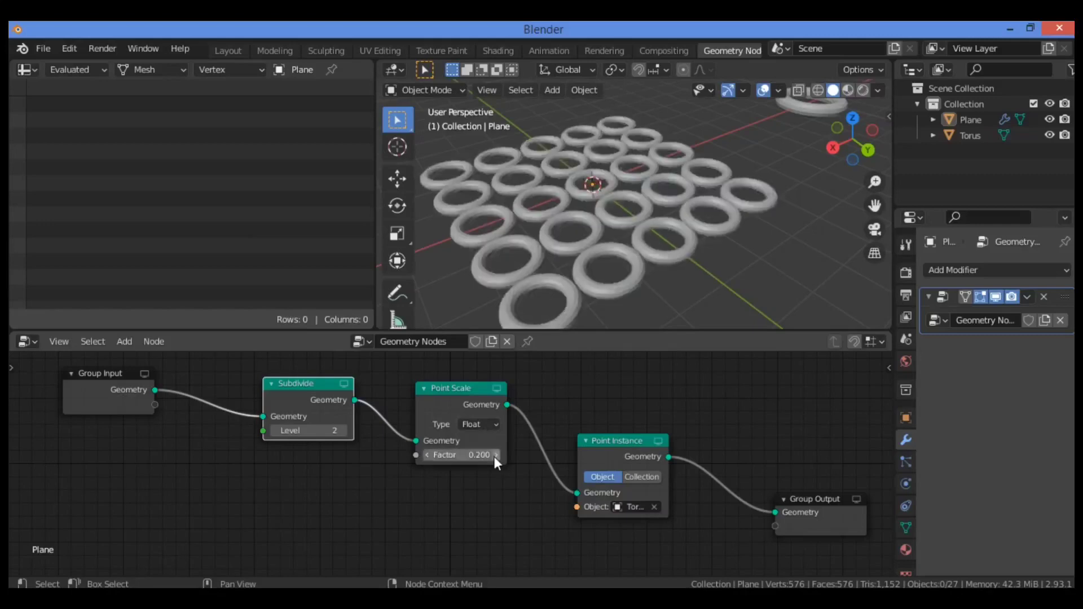
pyautogui.click(494, 456)
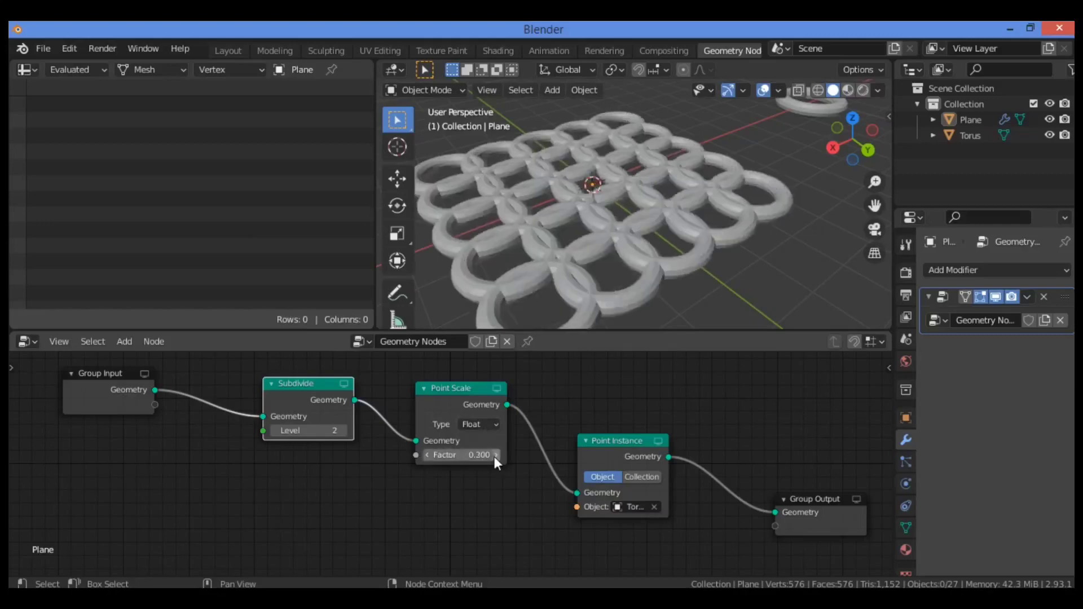
pyautogui.click(427, 455)
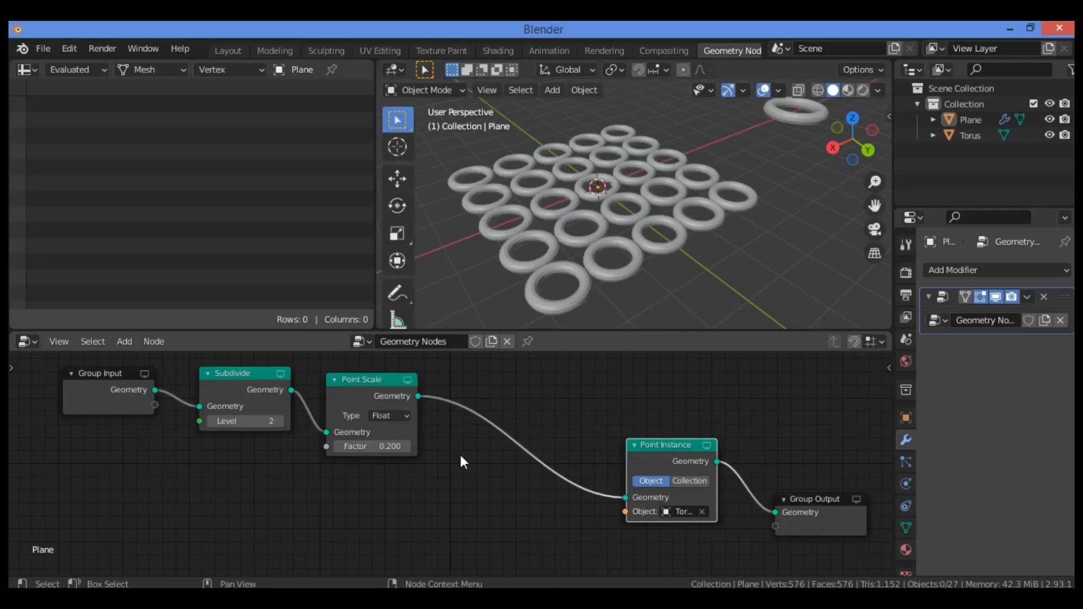
# Insert a Point Rotate node on the link between Point Scale and Point Instance and raise it slightly.
pyautogui.hotkey('shift', 'a')
pyautogui.moveTo(460, 454)
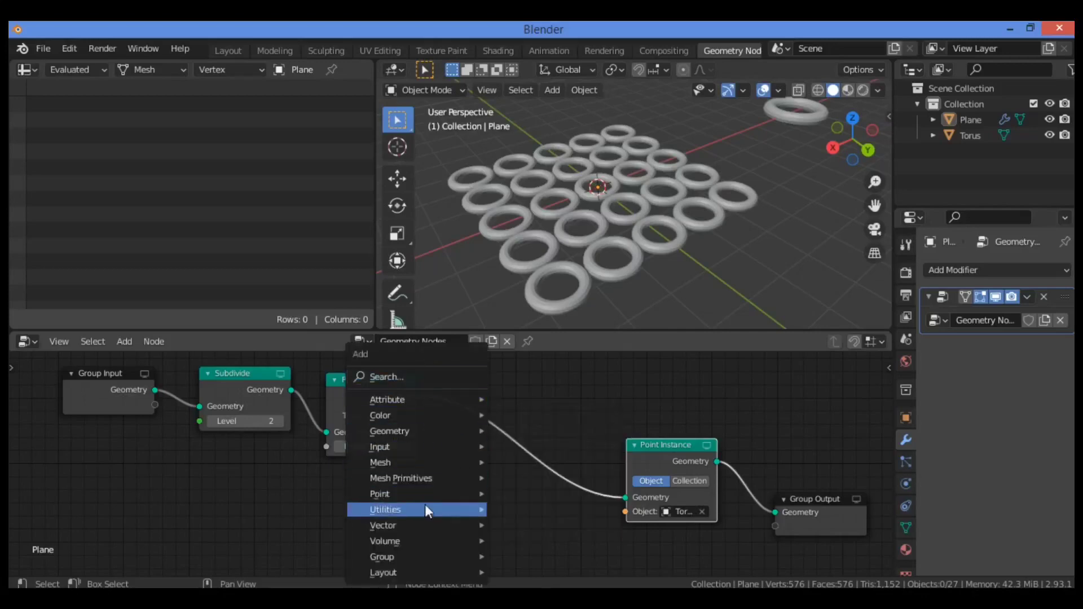
pyautogui.moveTo(432, 491)
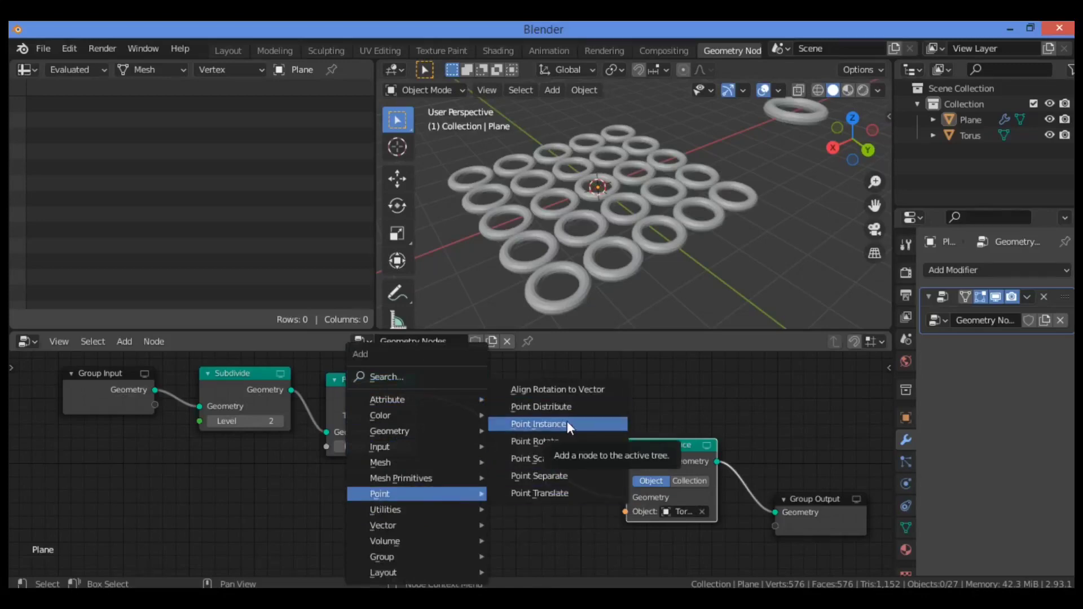
pyautogui.click(566, 442)
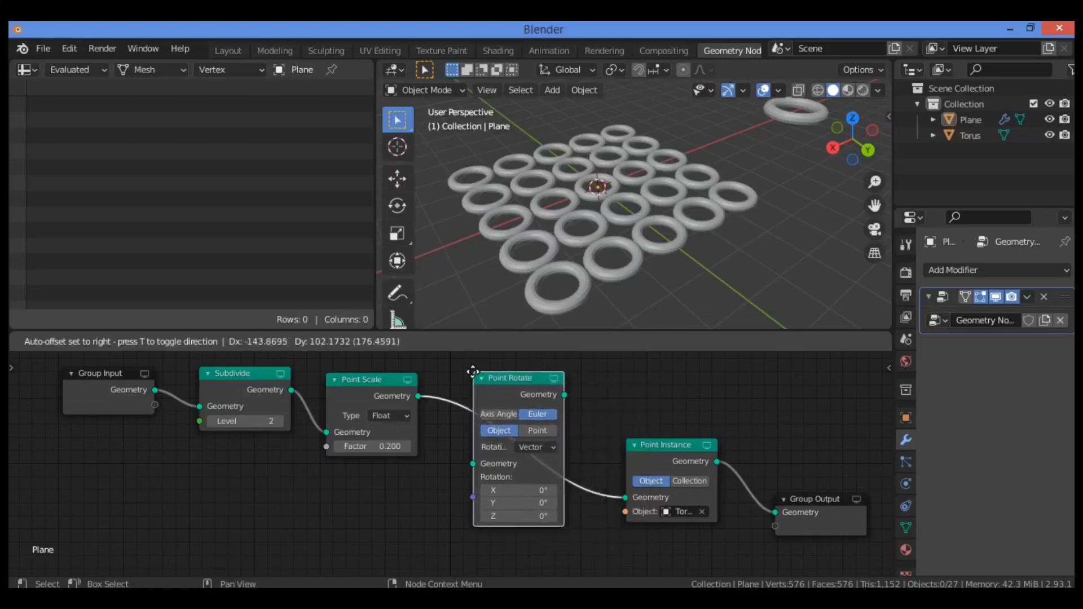
pyautogui.click(473, 375)
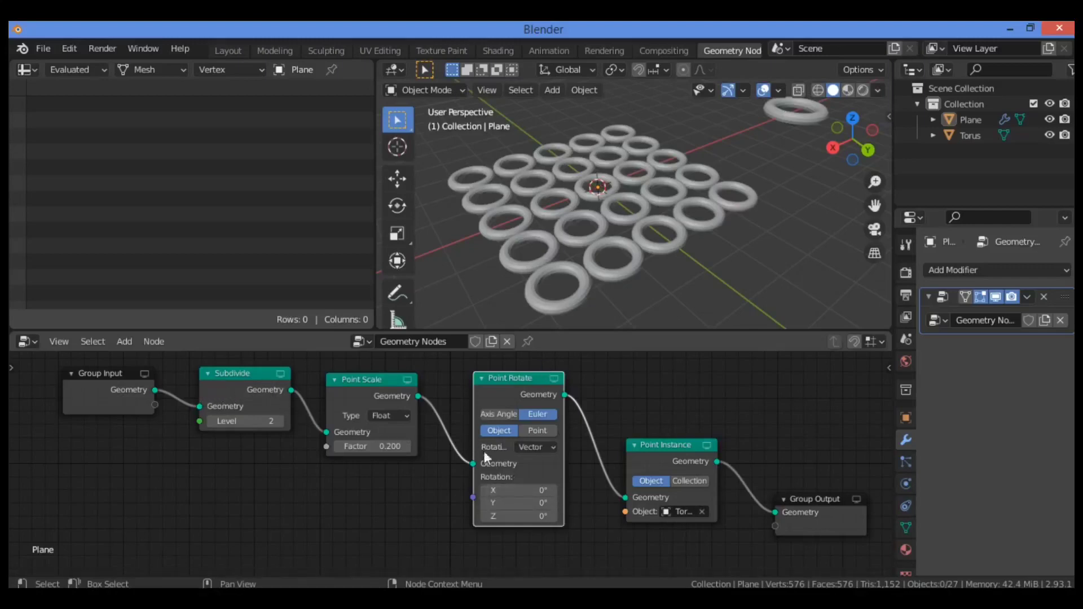
pyautogui.moveTo(511, 381); pyautogui.dragTo(507, 371)
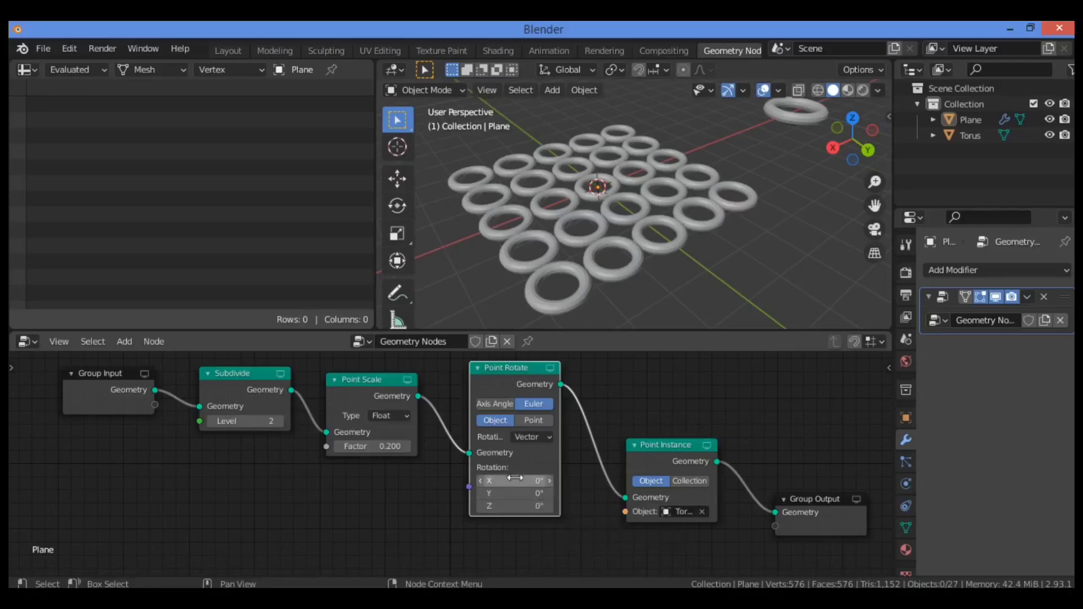
# Rotate the instances by X 12.5°, Y -9.3° and Z 60.5° in Point Rotate, trying Point space but keeping Object space.
pyautogui.moveTo(515, 478); pyautogui.dragTo(487, 478)
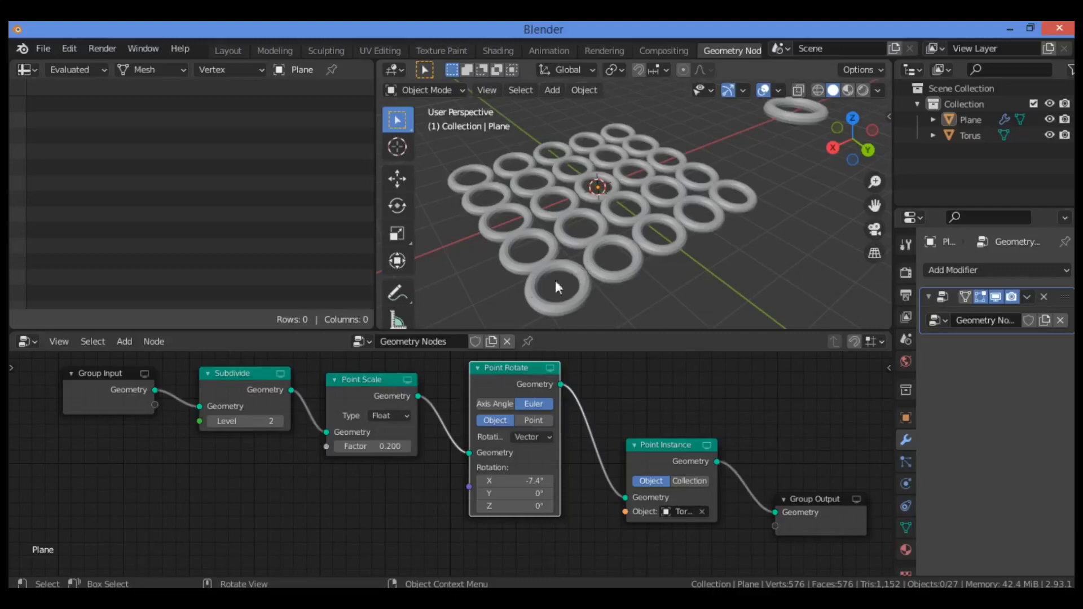
pyautogui.click(519, 421)
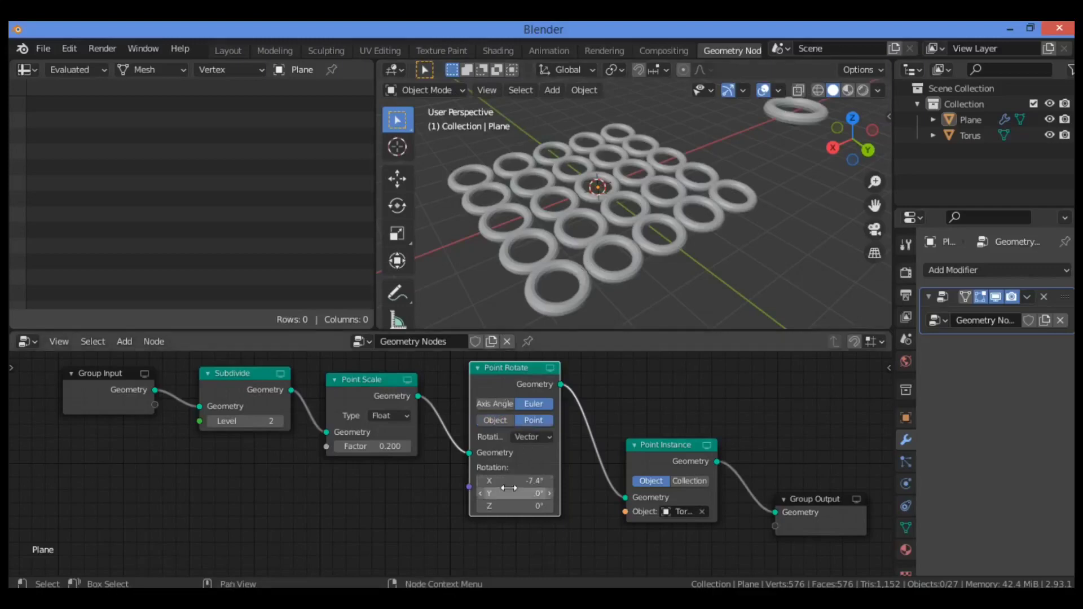
pyautogui.moveTo(513, 481); pyautogui.dragTo(542, 481)
pyautogui.click(486, 420)
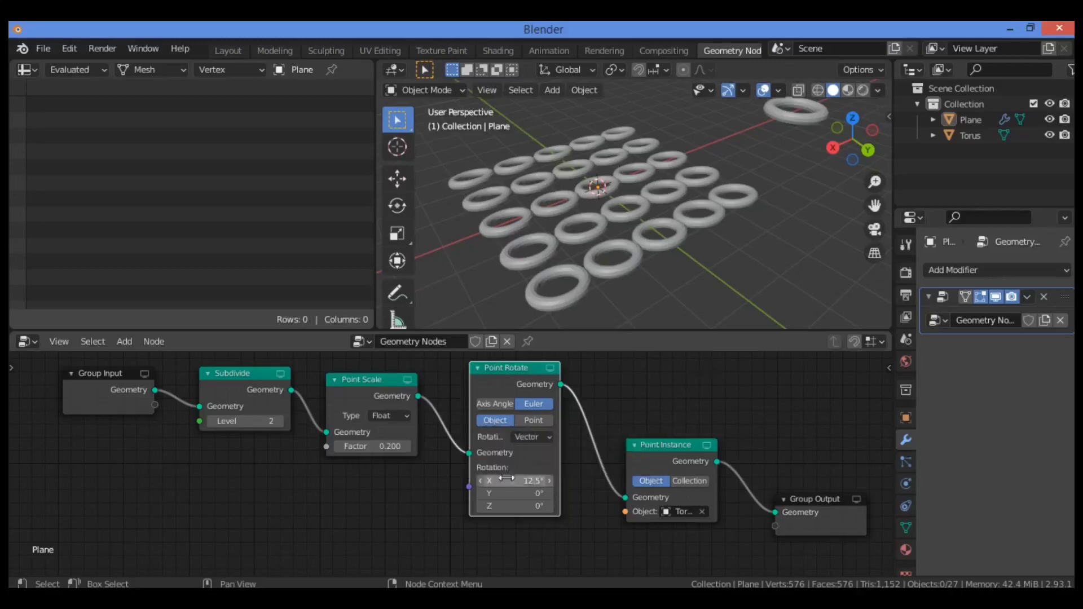
pyautogui.moveTo(514, 493); pyautogui.dragTo(626, 505)
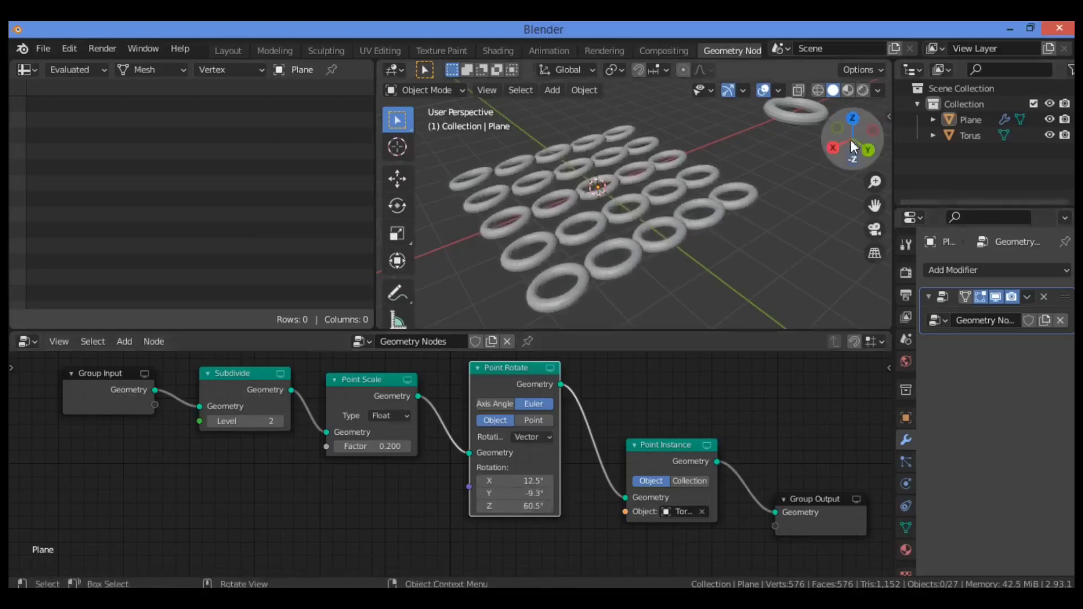
pyautogui.moveTo(850, 140)
pyautogui.mouseDown()
pyautogui.moveTo(851, 169)
pyautogui.moveTo(853, 107)
pyautogui.moveTo(880, 141)
pyautogui.moveTo(841, 132)
pyautogui.mouseUp()
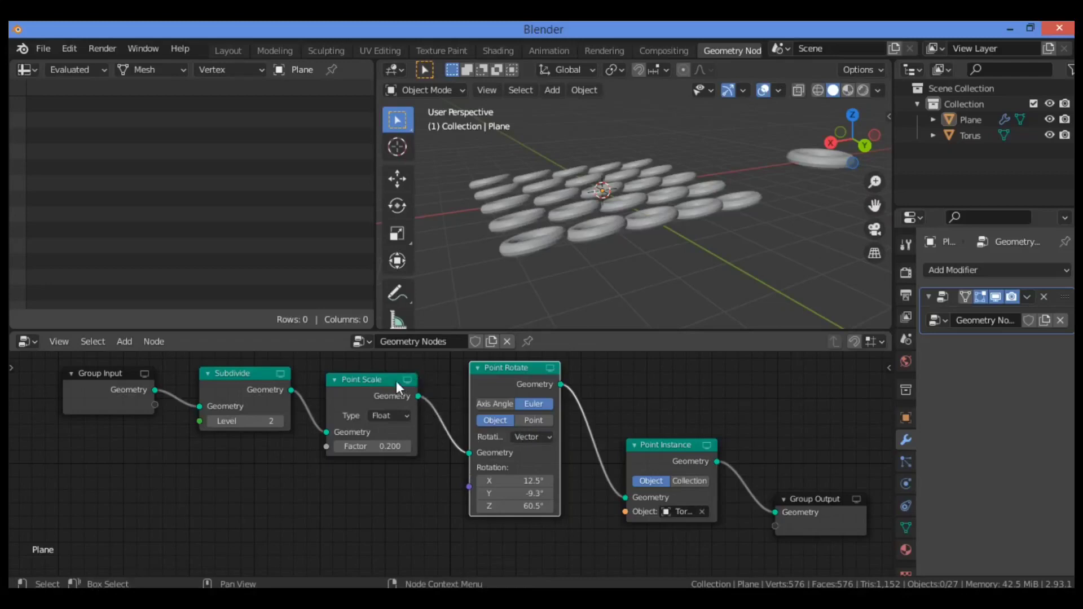
# Move Point Scale and Point Rotate closer to Subdivide, and insert a Point Translate node between Point Rotate and Point Instance.
pyautogui.moveTo(396, 381); pyautogui.dragTo(380, 376)
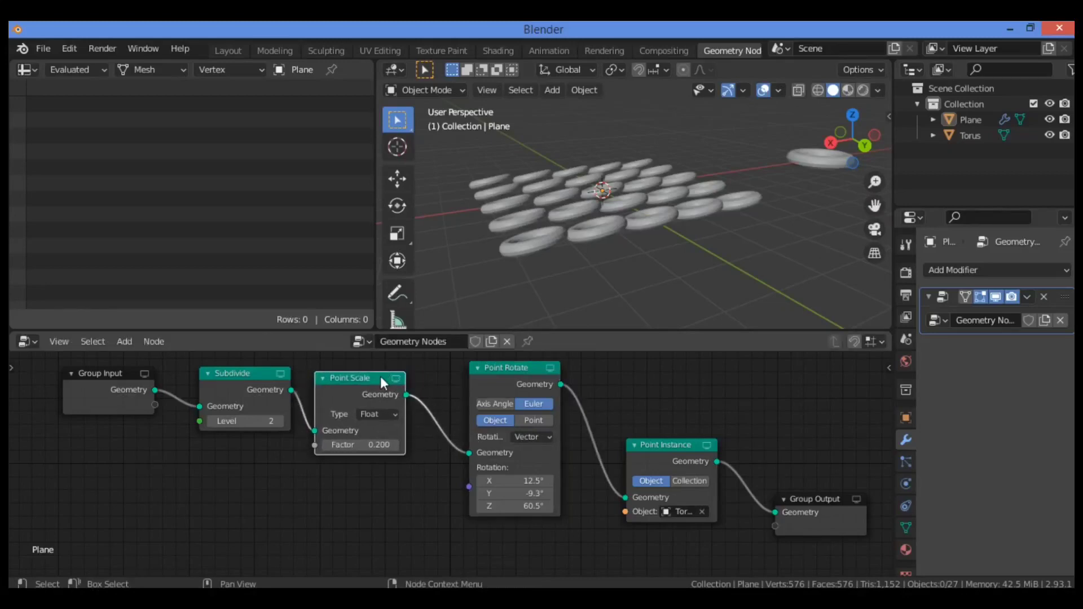
pyautogui.moveTo(510, 367); pyautogui.dragTo(481, 375)
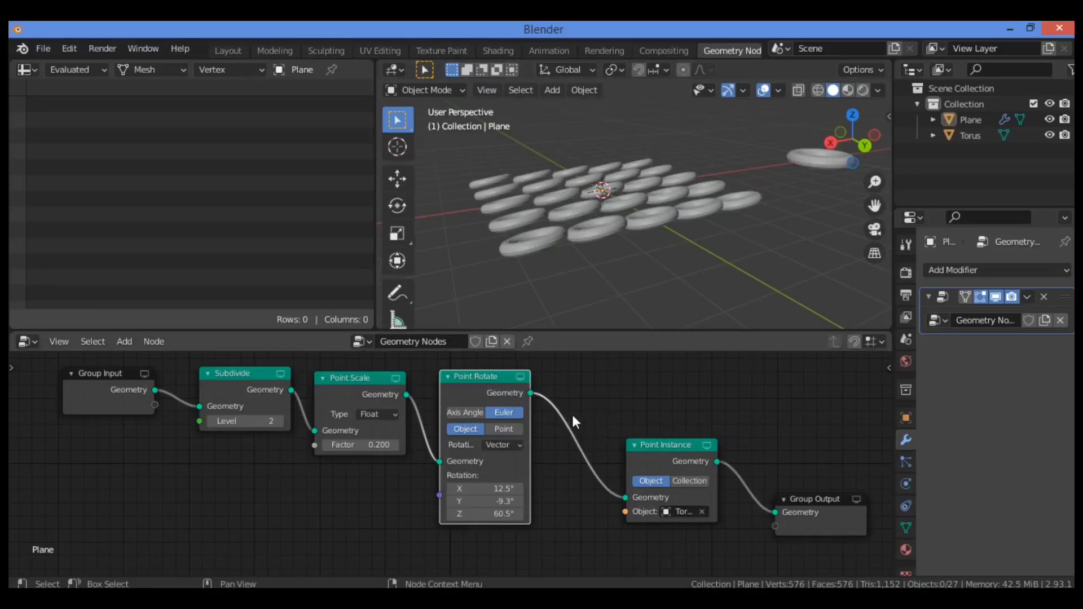
pyautogui.hotkey('shift', 'a')
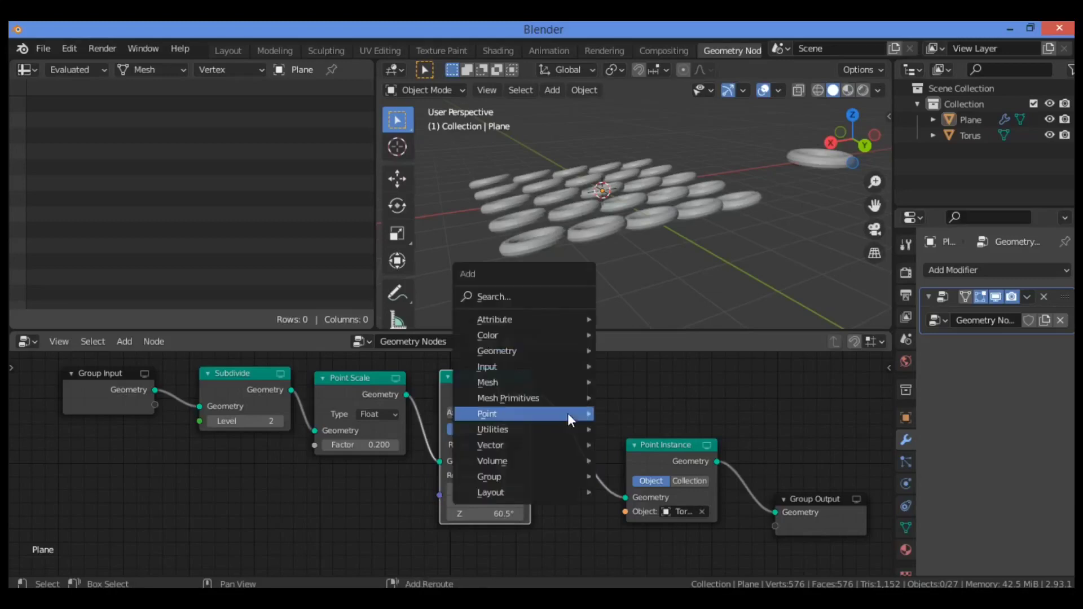
pyautogui.moveTo(529, 313)
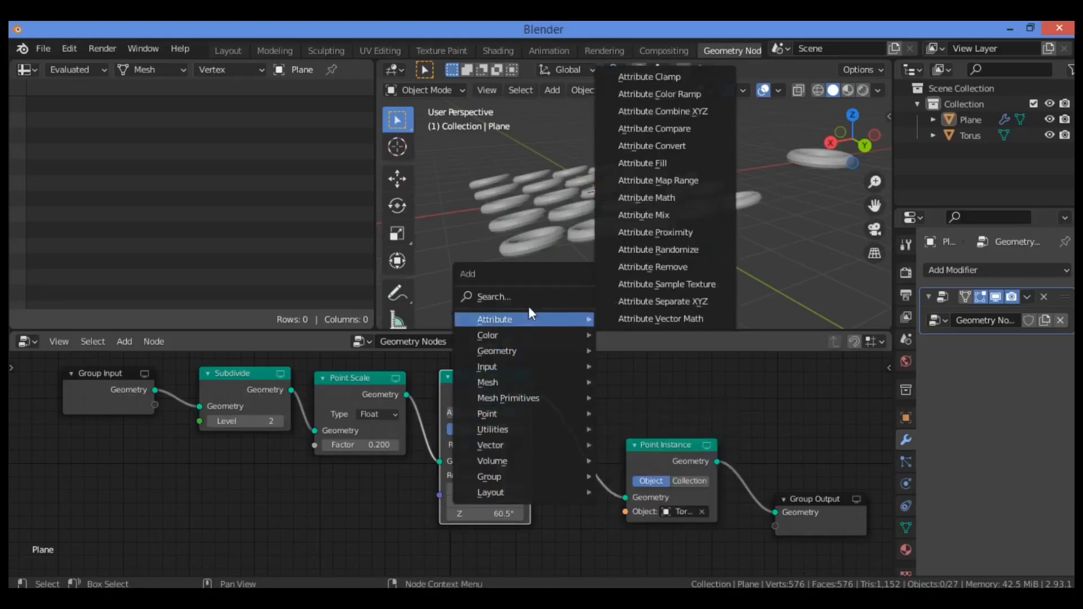
pyautogui.moveTo(527, 367)
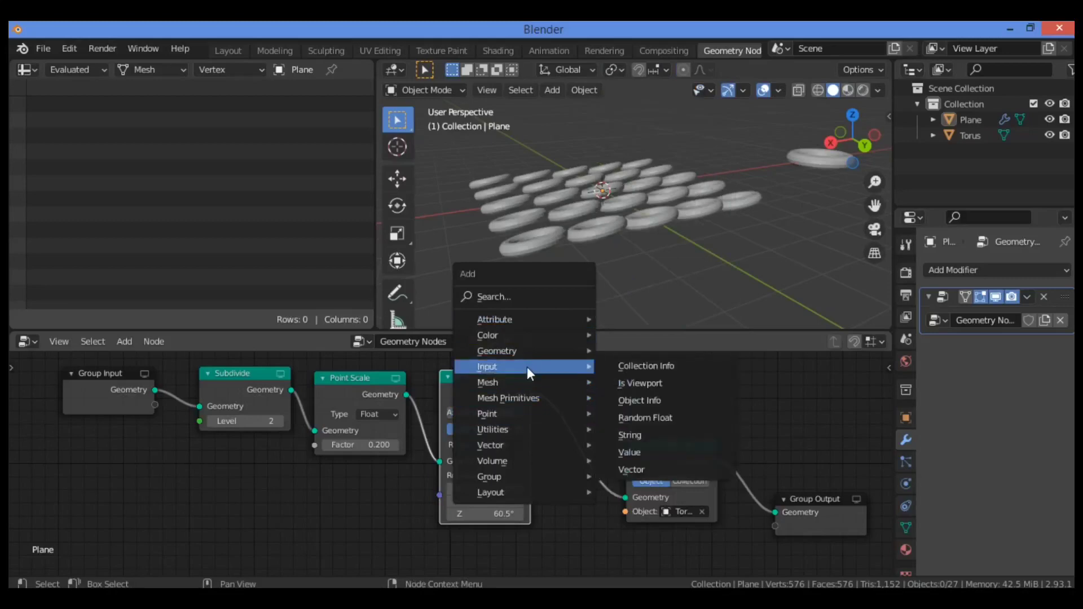
pyautogui.moveTo(529, 413)
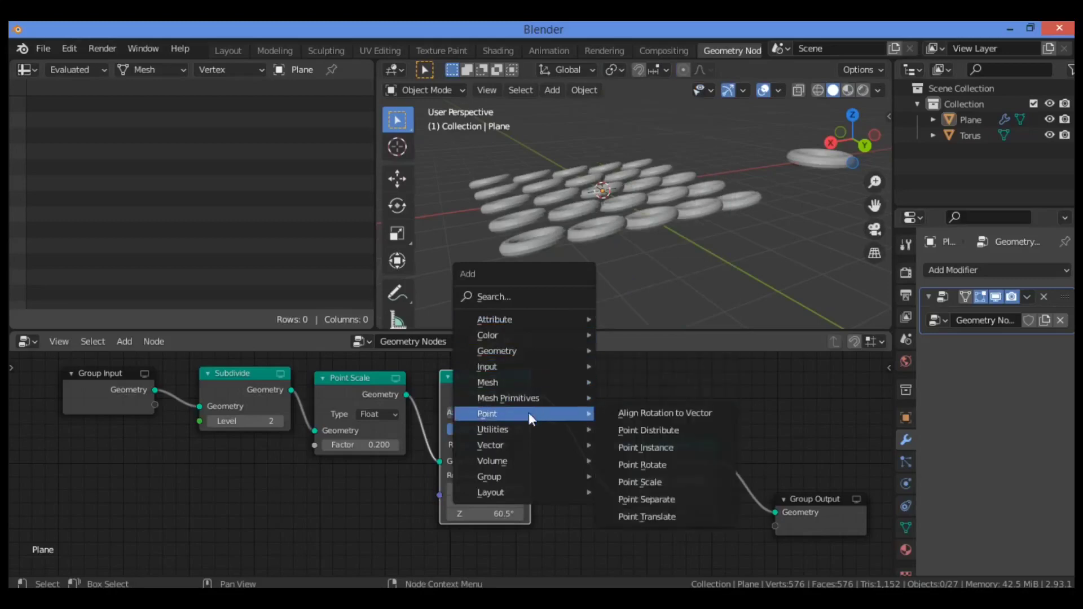
pyautogui.click(668, 517)
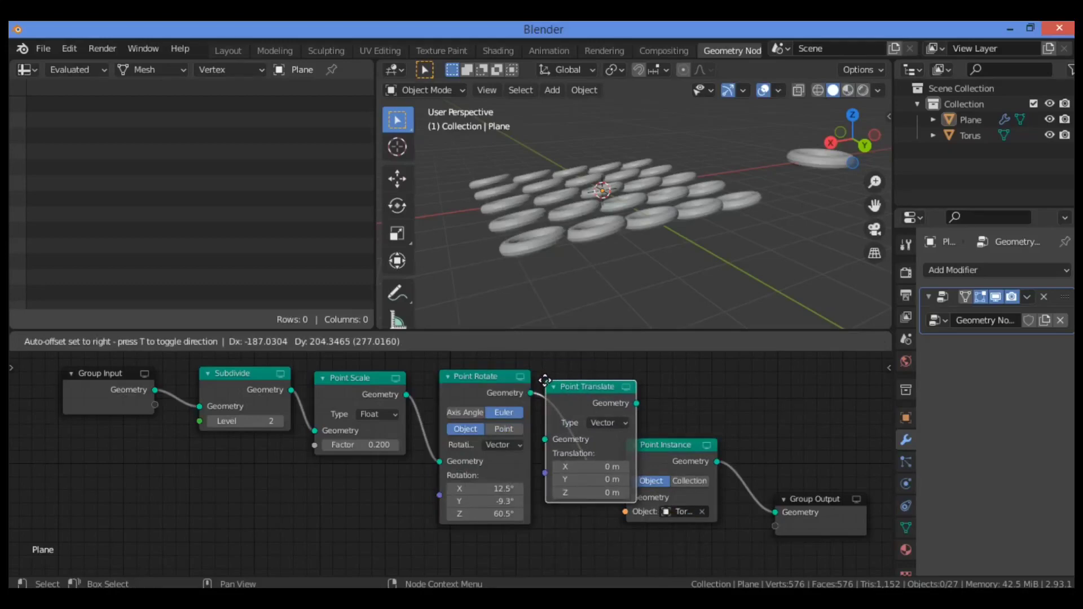
pyautogui.click(544, 380)
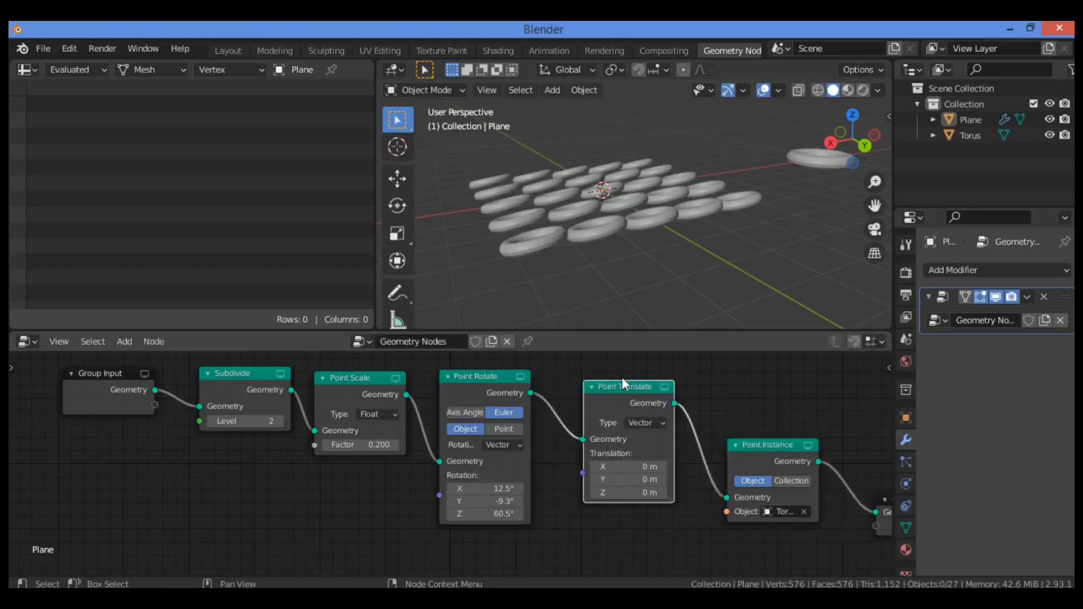
pyautogui.moveTo(614, 388); pyautogui.dragTo(612, 380)
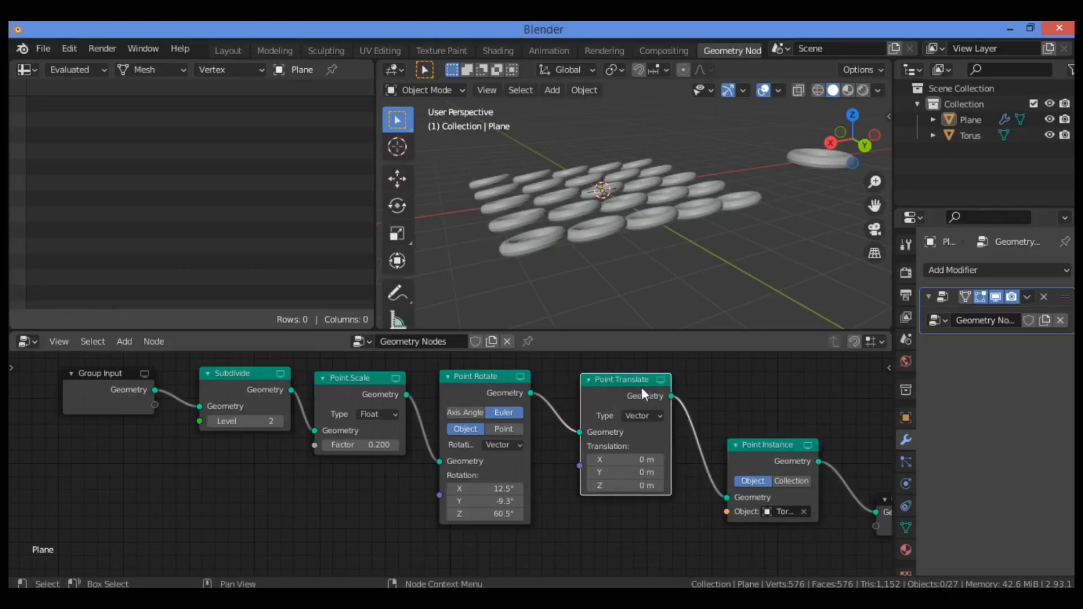
pyautogui.moveTo(623, 376); pyautogui.dragTo(627, 383)
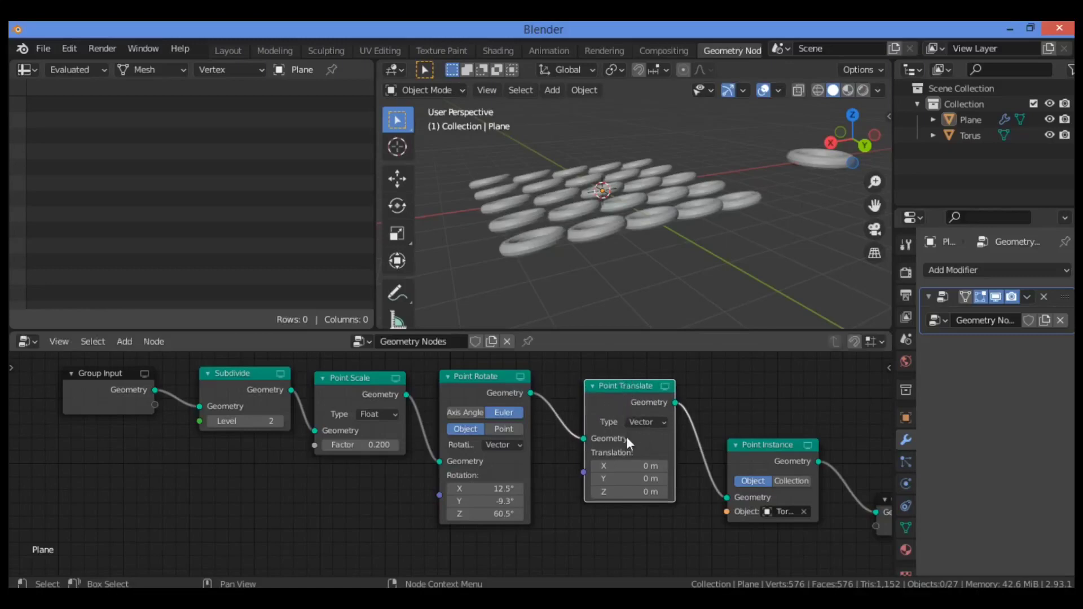
# Set the Point Translate node's translation to X -0.7 m and Y 0.4 m.
pyautogui.moveTo(630, 464); pyautogui.dragTo(581, 461)
pyautogui.moveTo(847, 147); pyautogui.dragTo(835, 192)
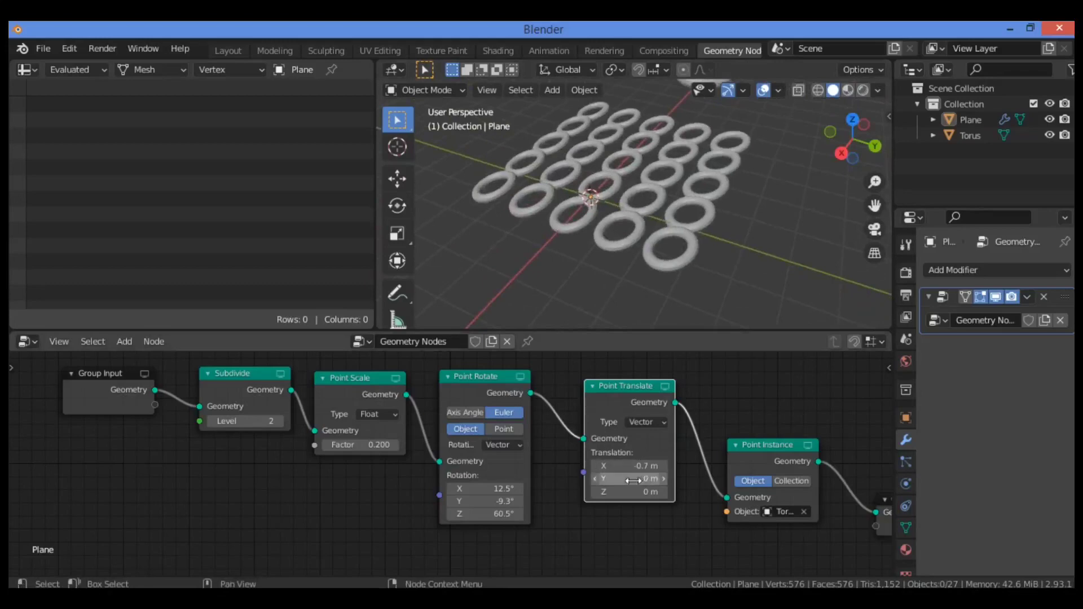
pyautogui.moveTo(632, 478)
pyautogui.mouseDown()
pyautogui.moveTo(575, 478)
pyautogui.moveTo(626, 479)
pyautogui.mouseUp()
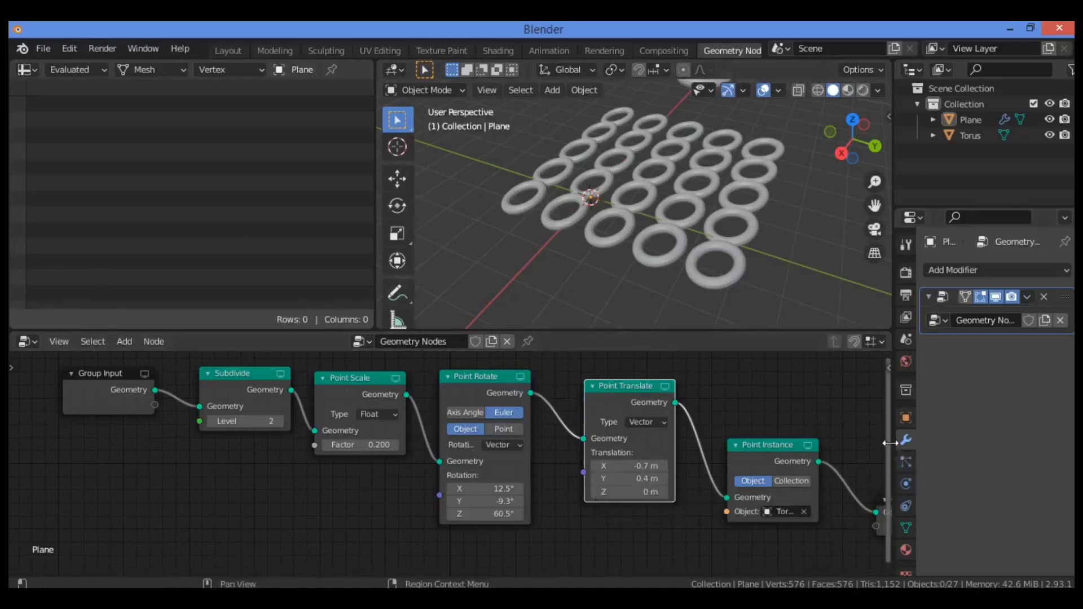
# Widen the node editor area and move Point Instance and Group Output closer to Point Translate.
pyautogui.moveTo(887, 437); pyautogui.dragTo(886, 440)
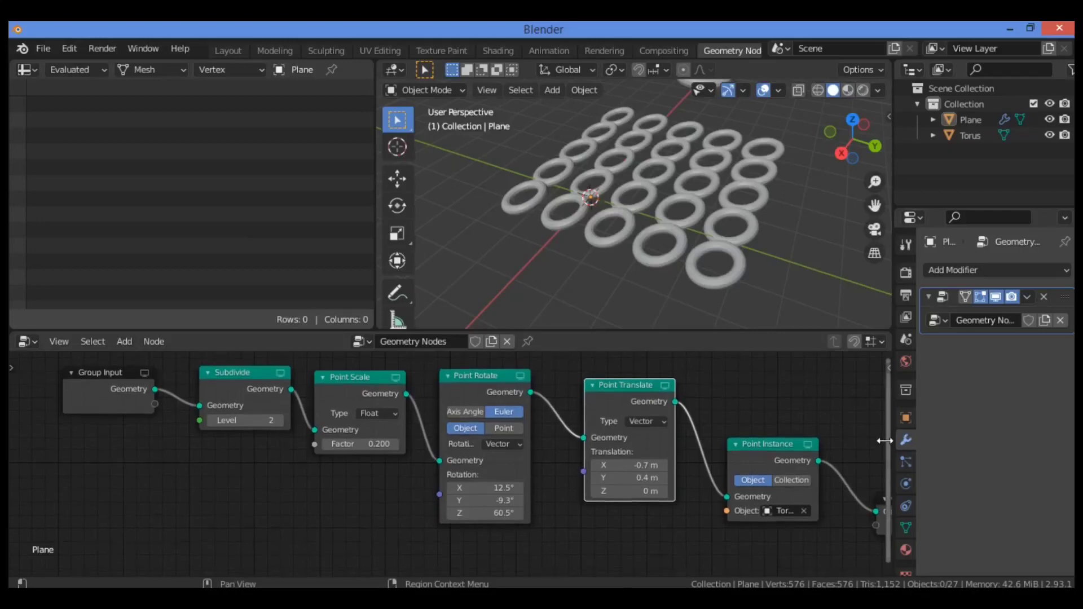
pyautogui.moveTo(893, 401); pyautogui.dragTo(925, 402)
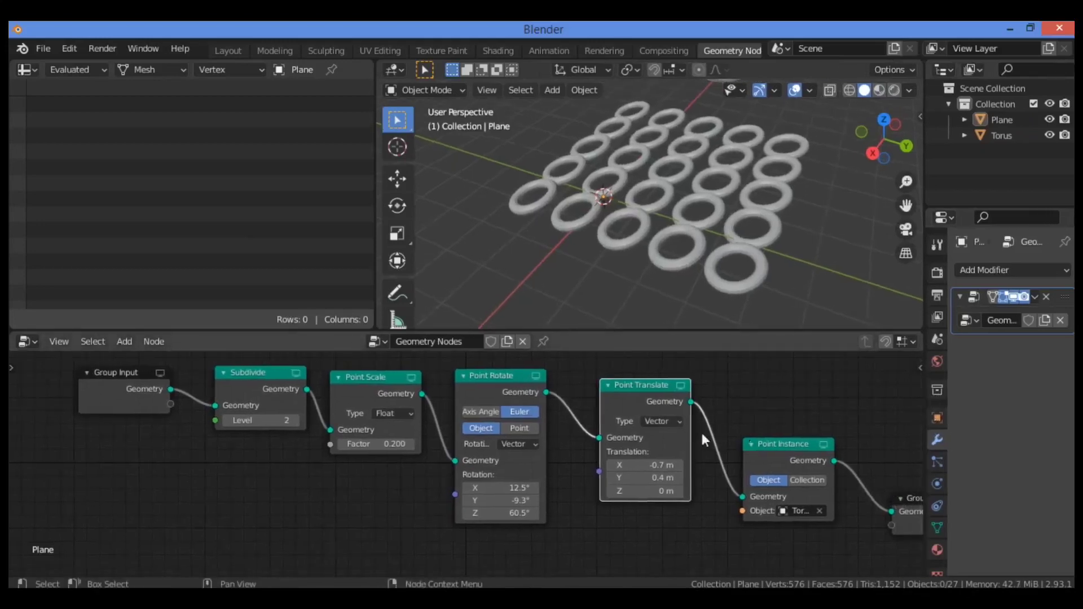
pyautogui.moveTo(793, 439); pyautogui.dragTo(770, 448)
pyautogui.moveTo(900, 499); pyautogui.dragTo(844, 506)
pyautogui.click(842, 506)
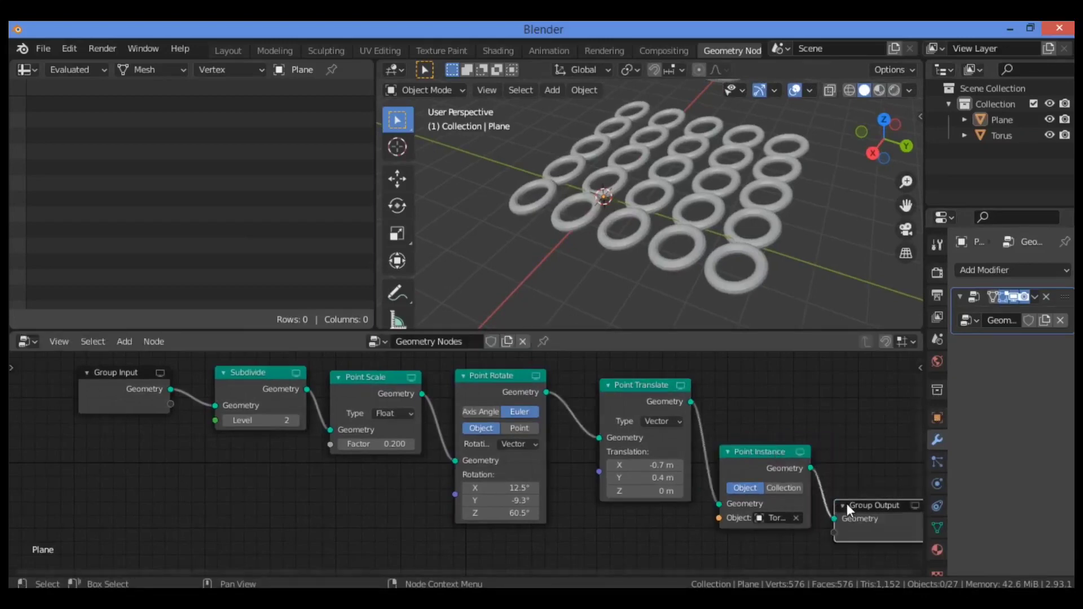